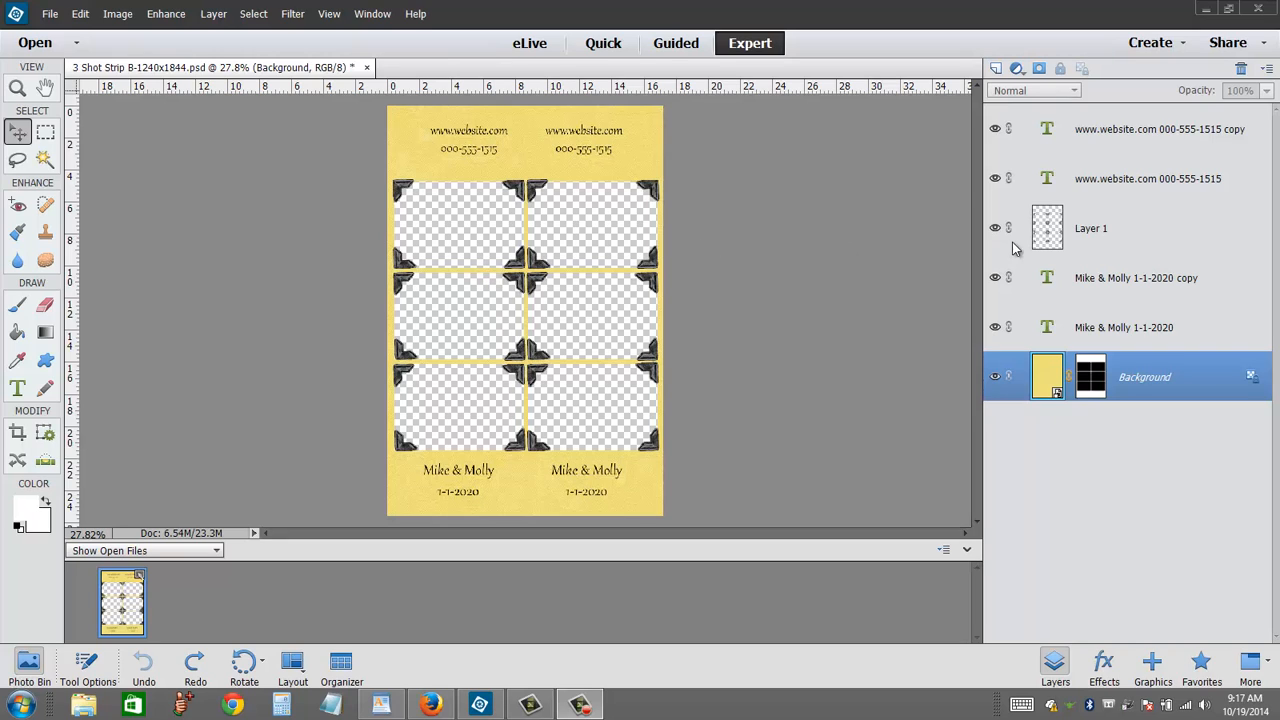
left_click(759, 46)
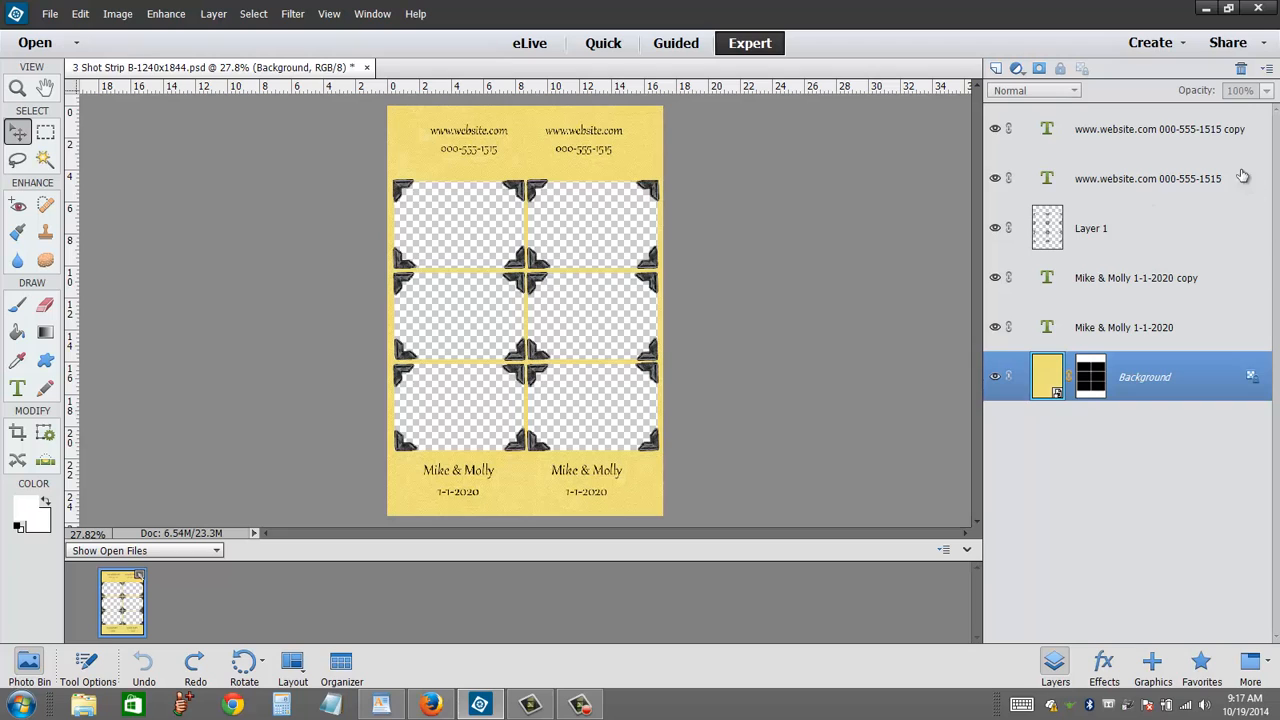
left_click(1056, 668)
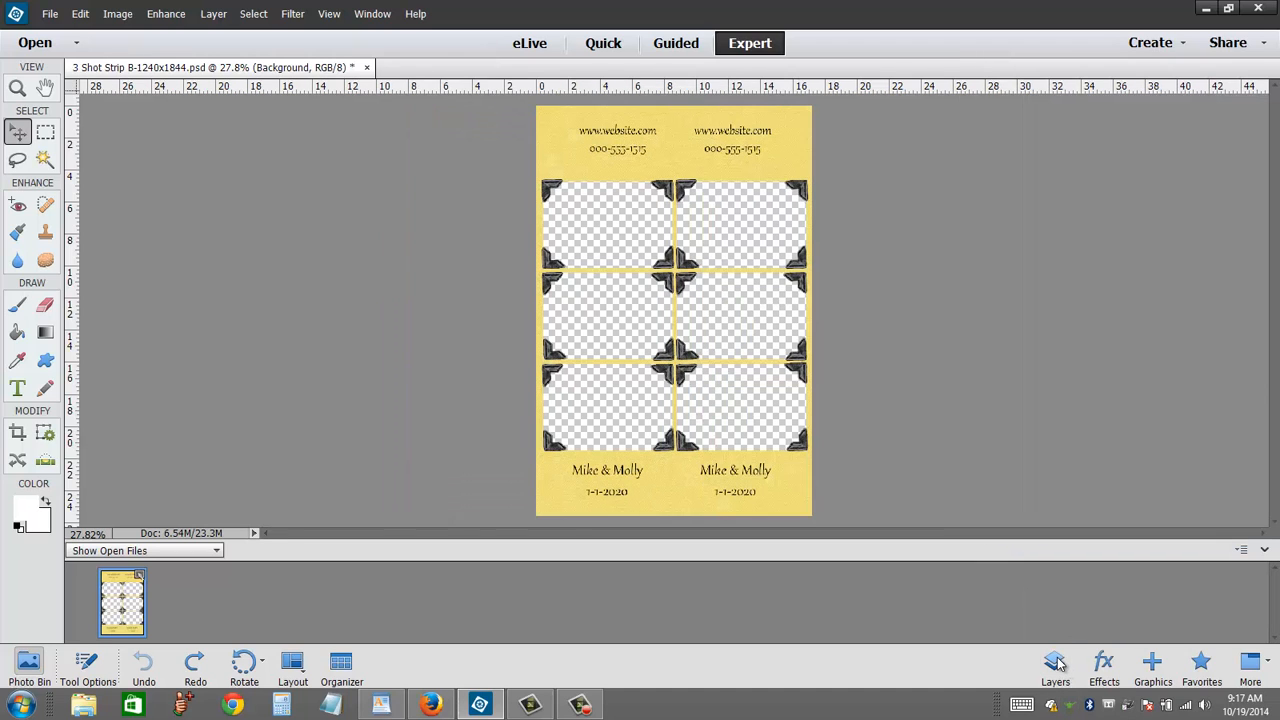
left_click(1057, 668)
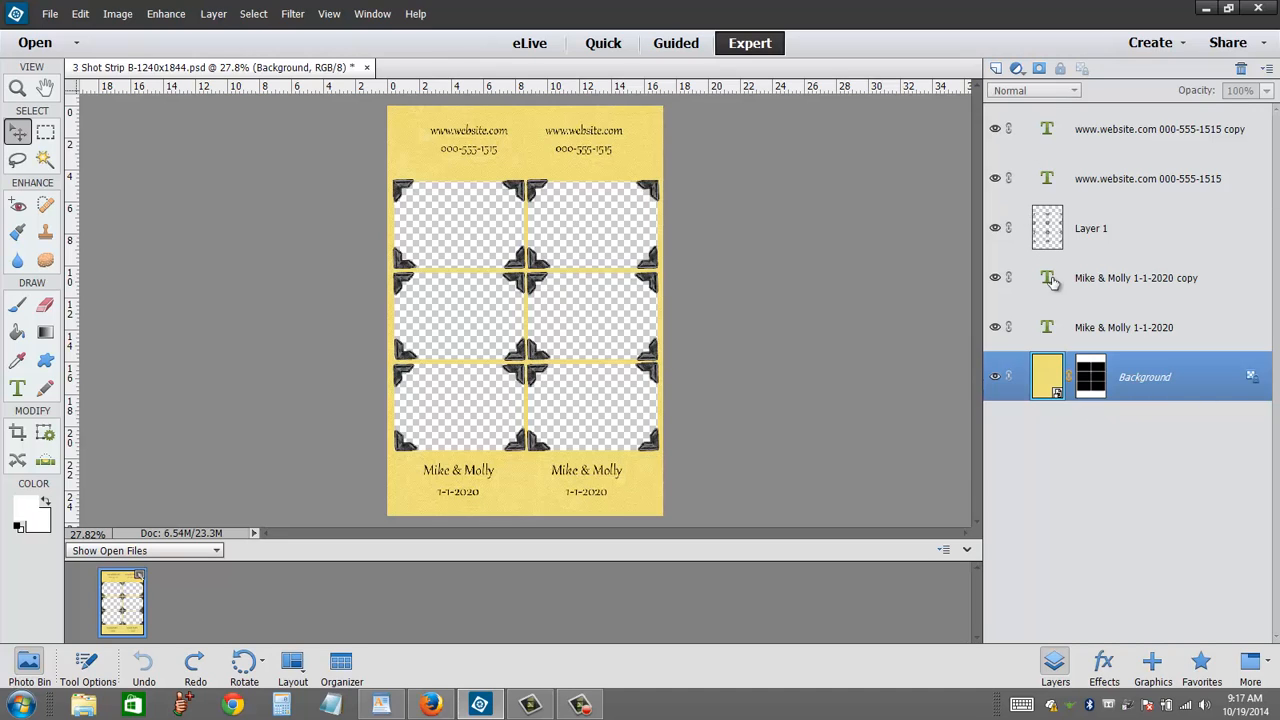
Hide the corner ornaments on Layer 1 and convert the Background into a regular layer named Layer 0.
left_click(995, 229)
left_click(995, 229)
left_click(995, 229)
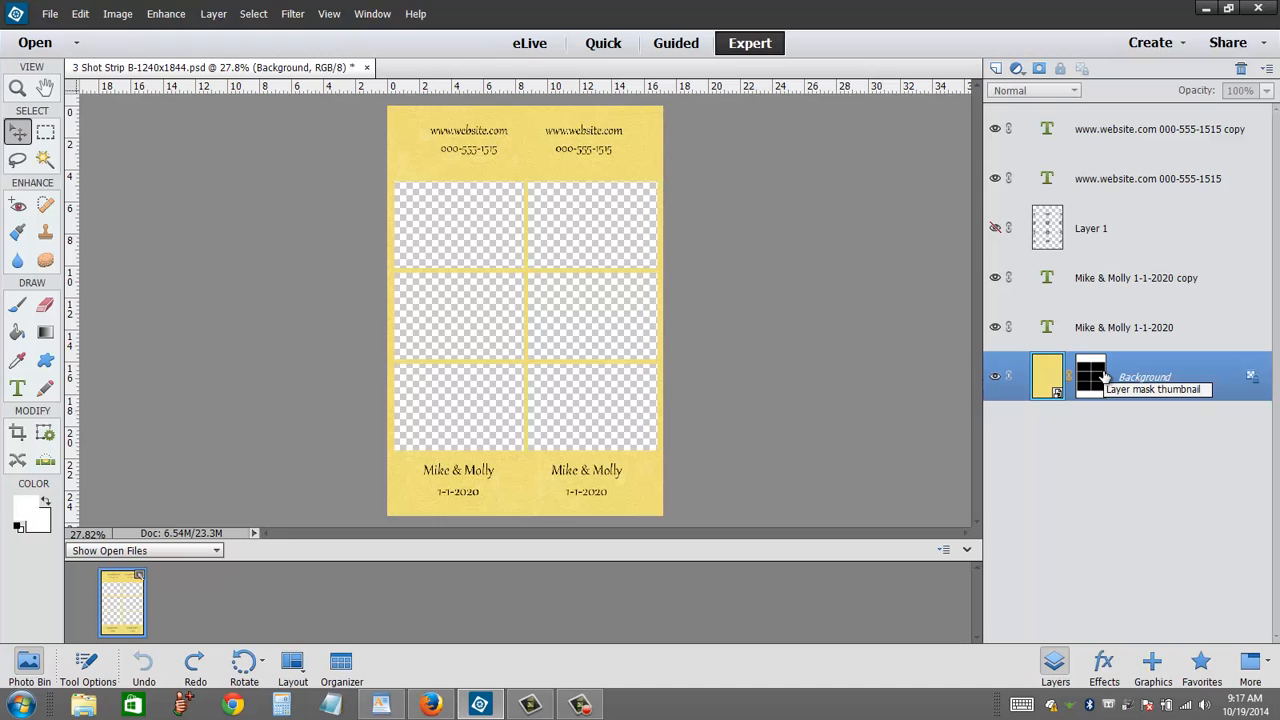
double_click(1188, 380)
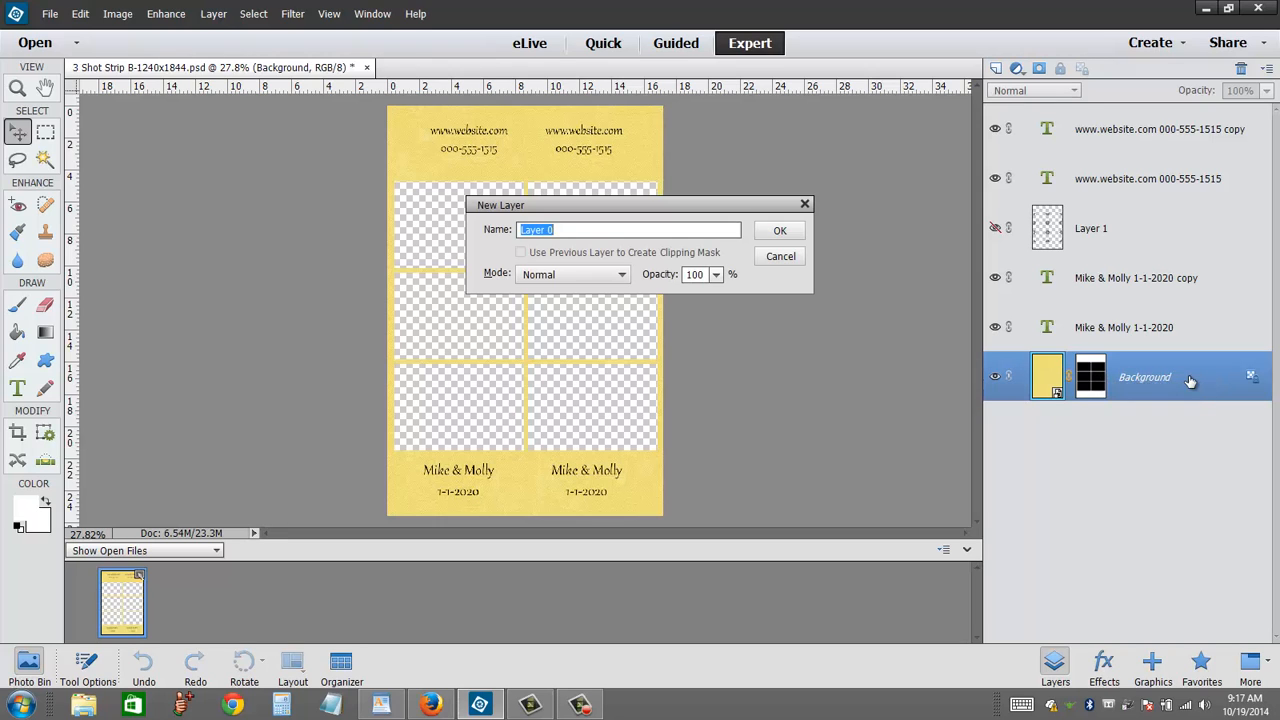
left_click(780, 231)
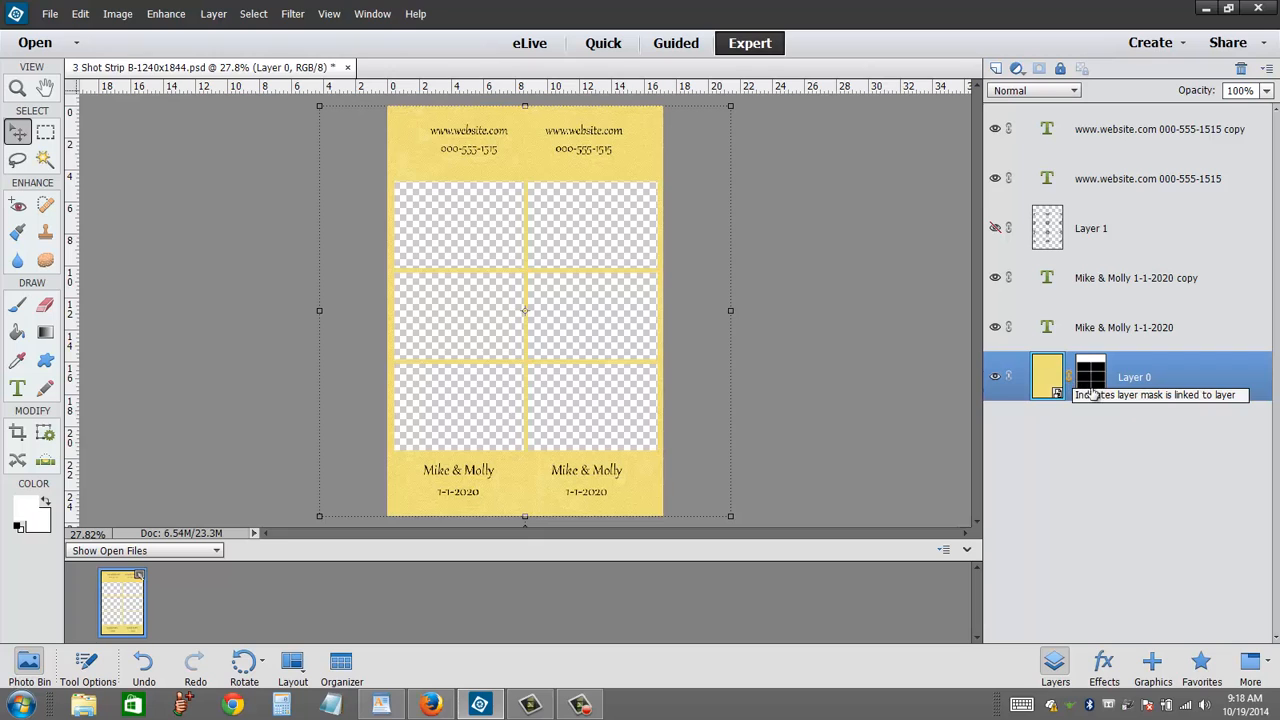
Add a drop shadow to Layer 0 with a size of about 27 px and 100% opacity.
left_click(215, 16)
mouse_move(229, 112)
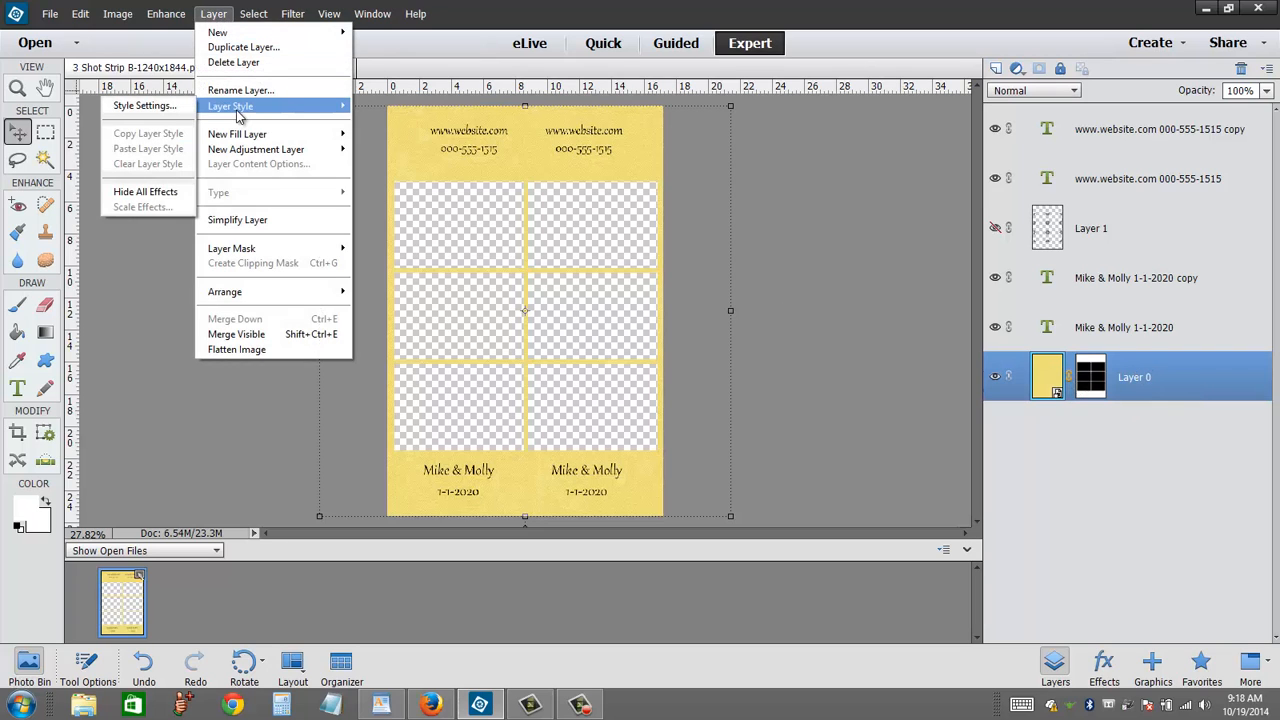
left_click(160, 106)
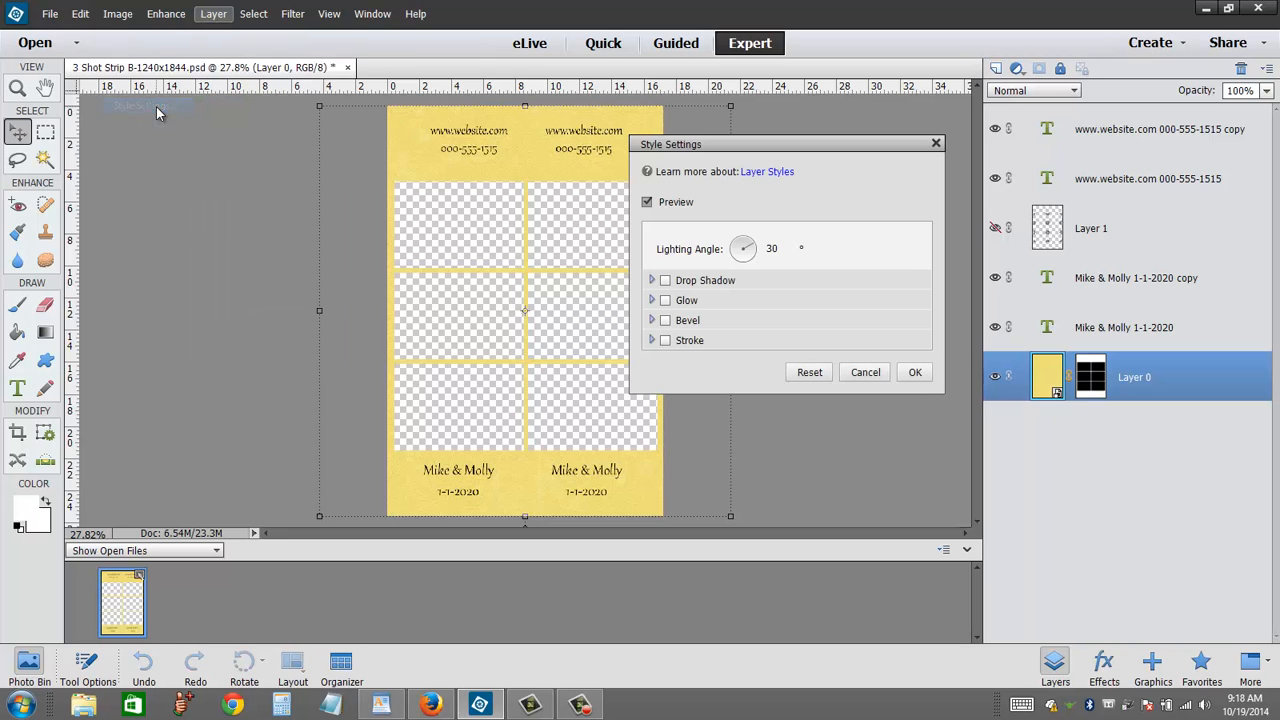
left_click(666, 282)
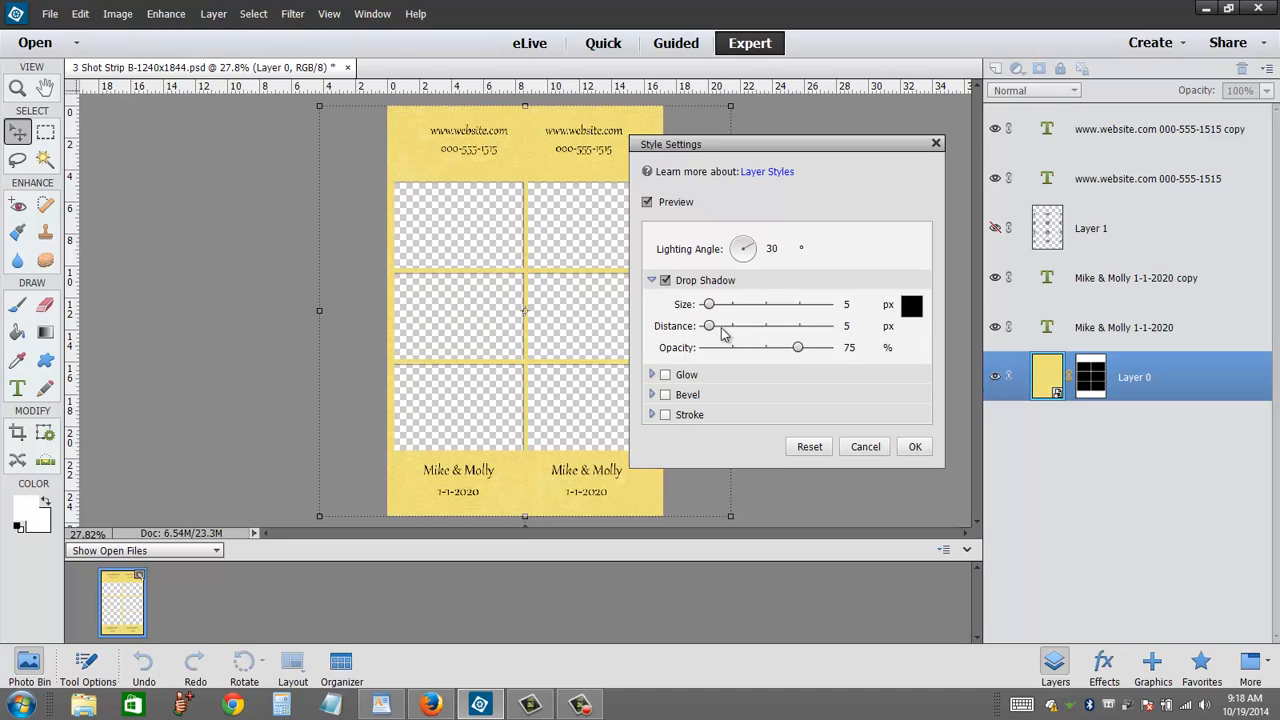
left_click_drag(709, 304, 748, 307)
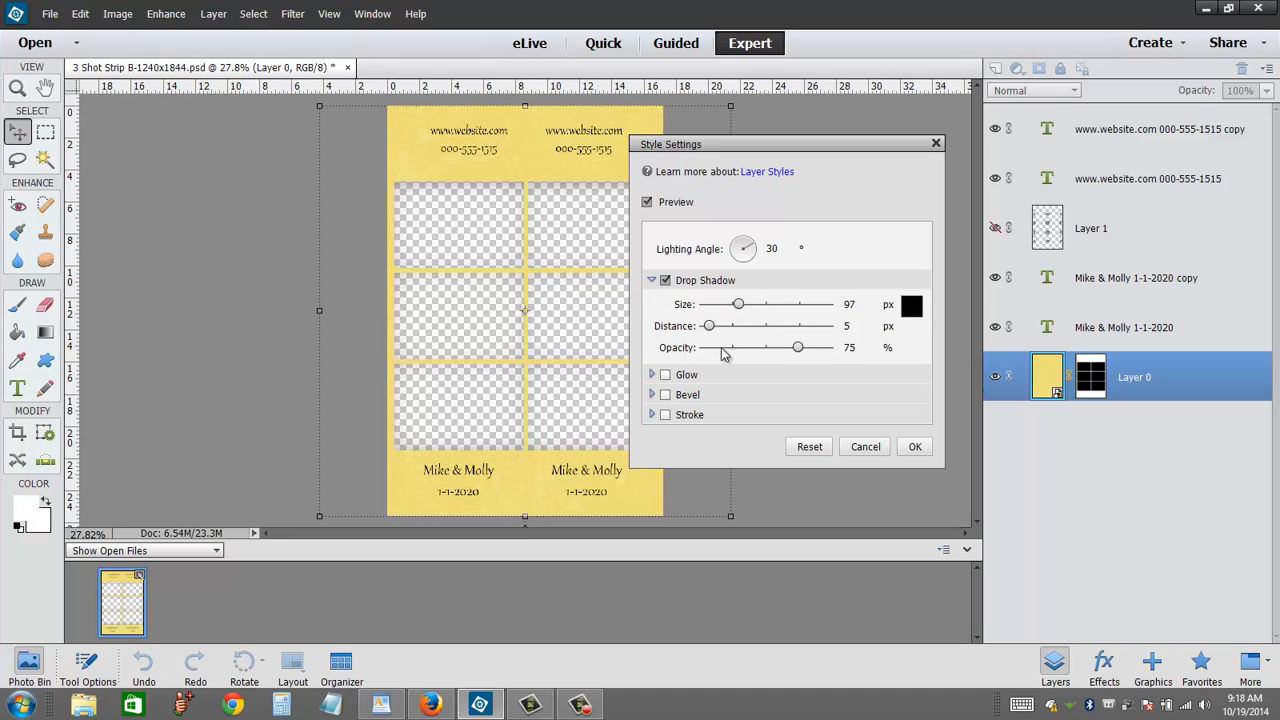
left_click_drag(810, 351, 911, 350)
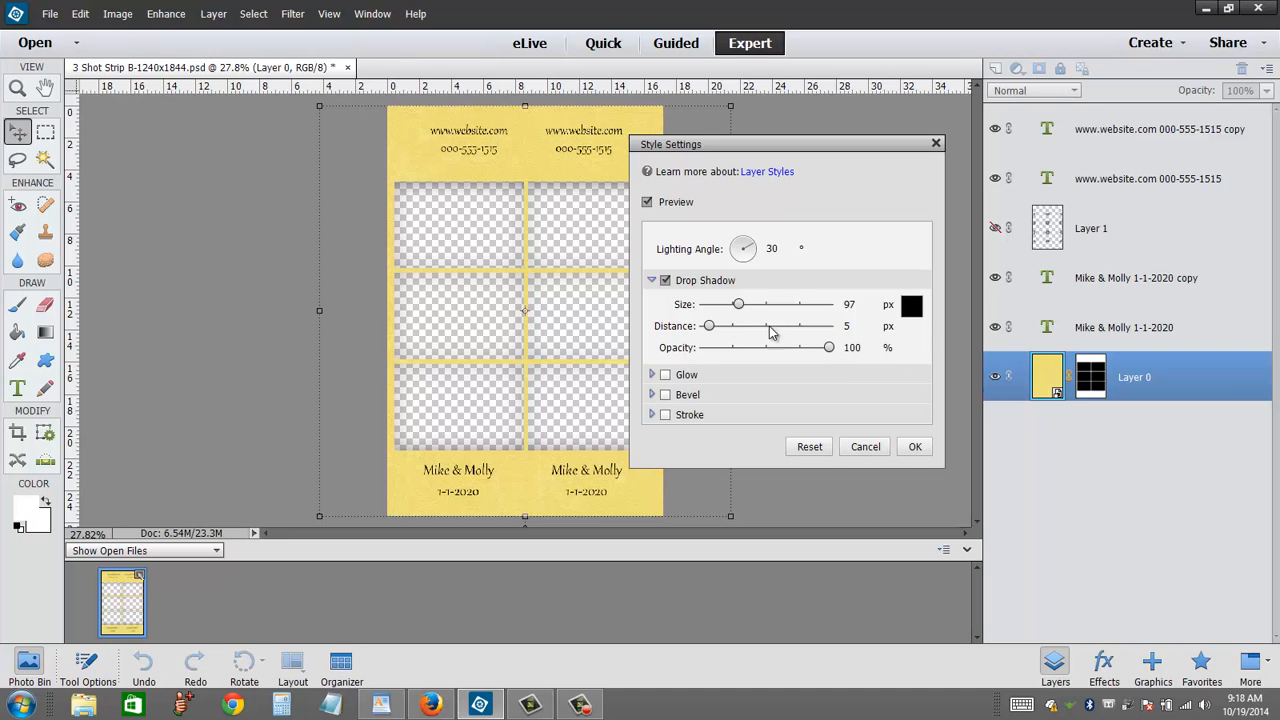
left_click_drag(740, 304, 717, 304)
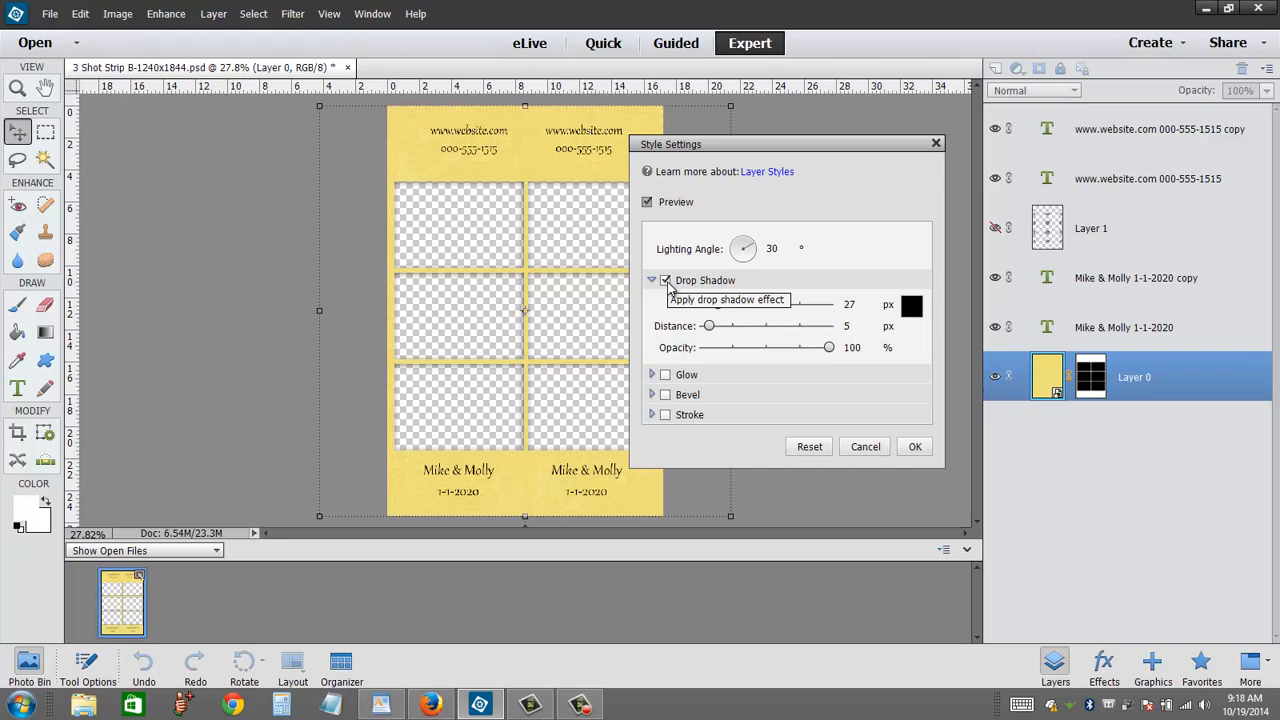
Add a stroke of about 8 px to Layer 0, positioned outside.
left_click(665, 414)
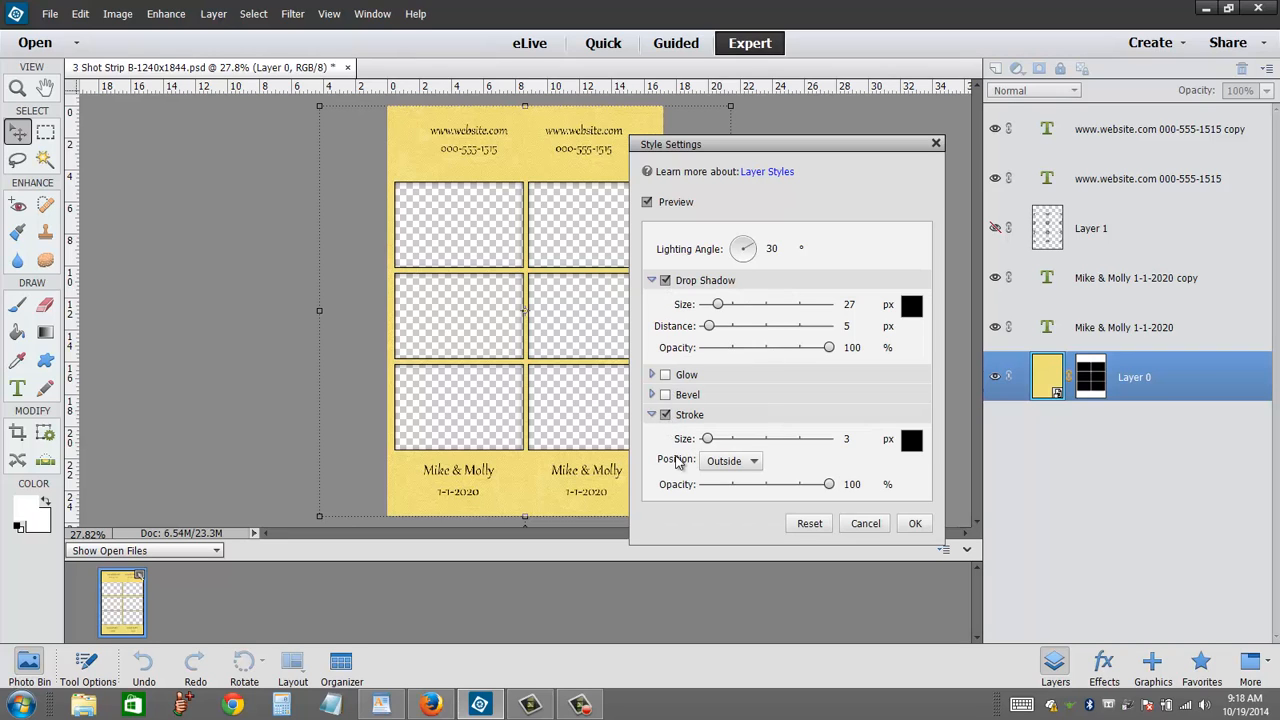
left_click(738, 470)
left_click(738, 489)
left_click(736, 462)
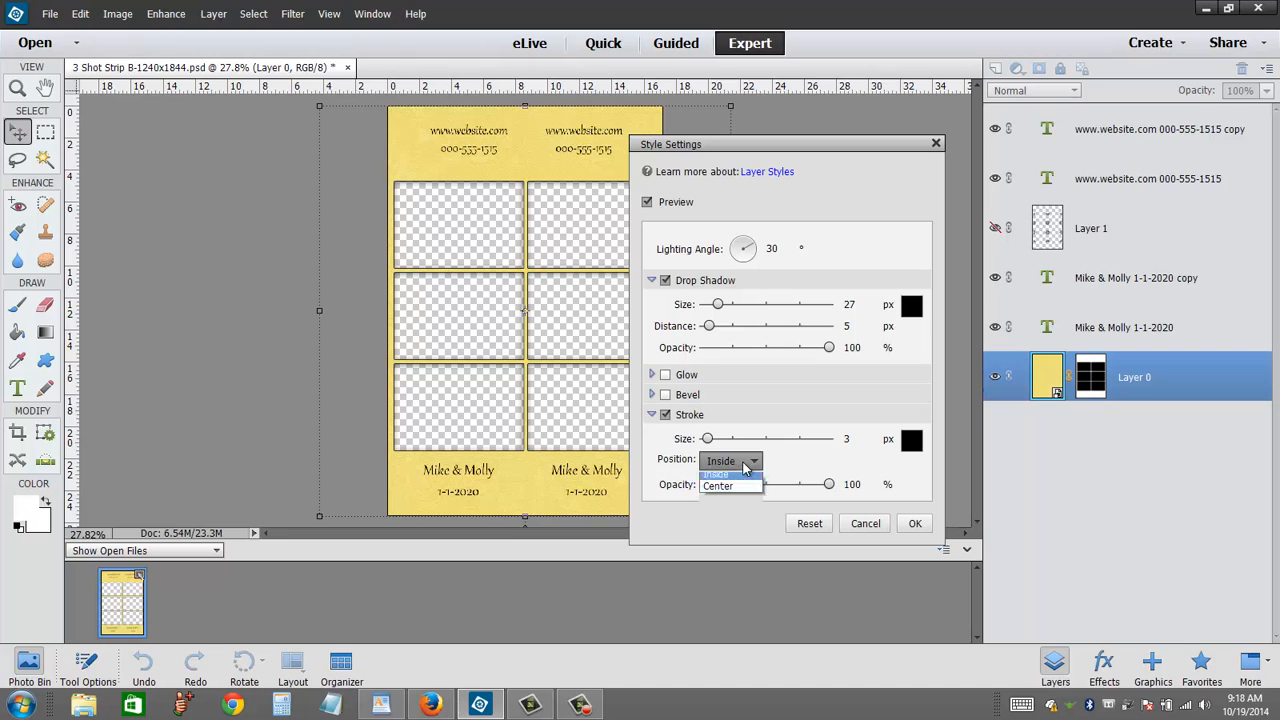
left_click(738, 479)
left_click_drag(708, 439, 727, 446)
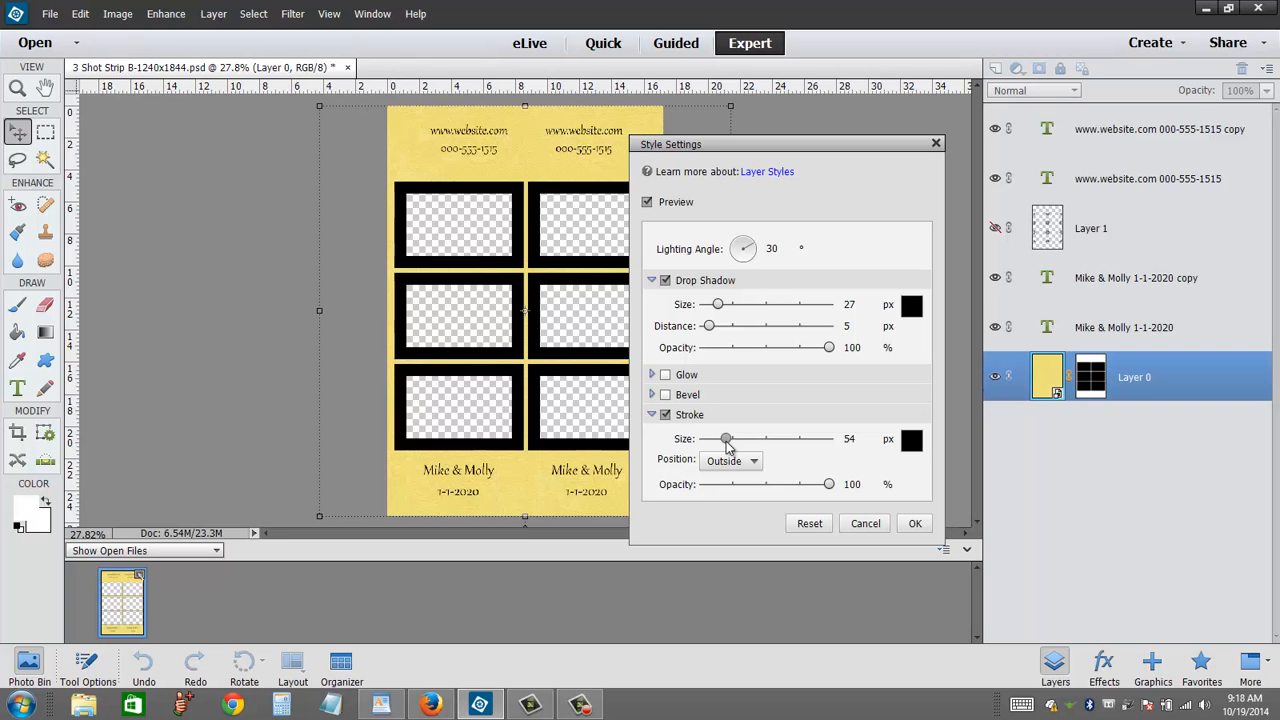
left_click_drag(732, 447, 714, 453)
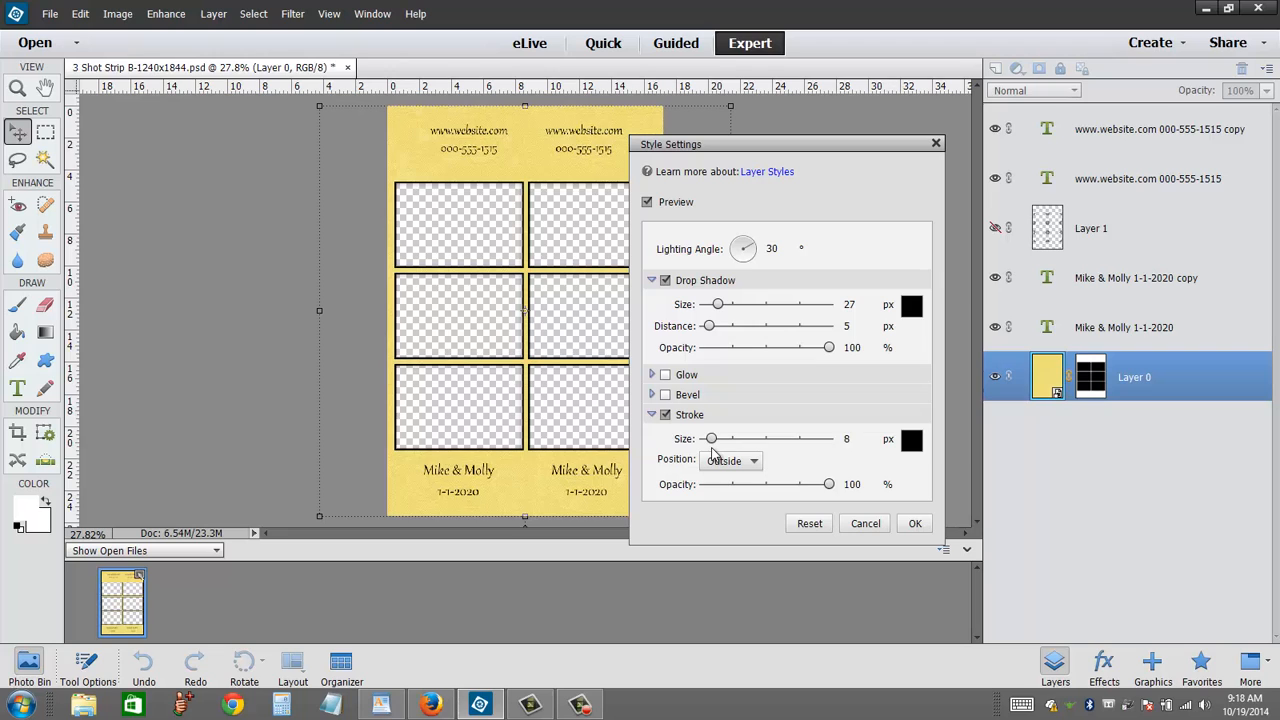
Change the stroke color to bright red and apply the layer style settings.
left_click(911, 440)
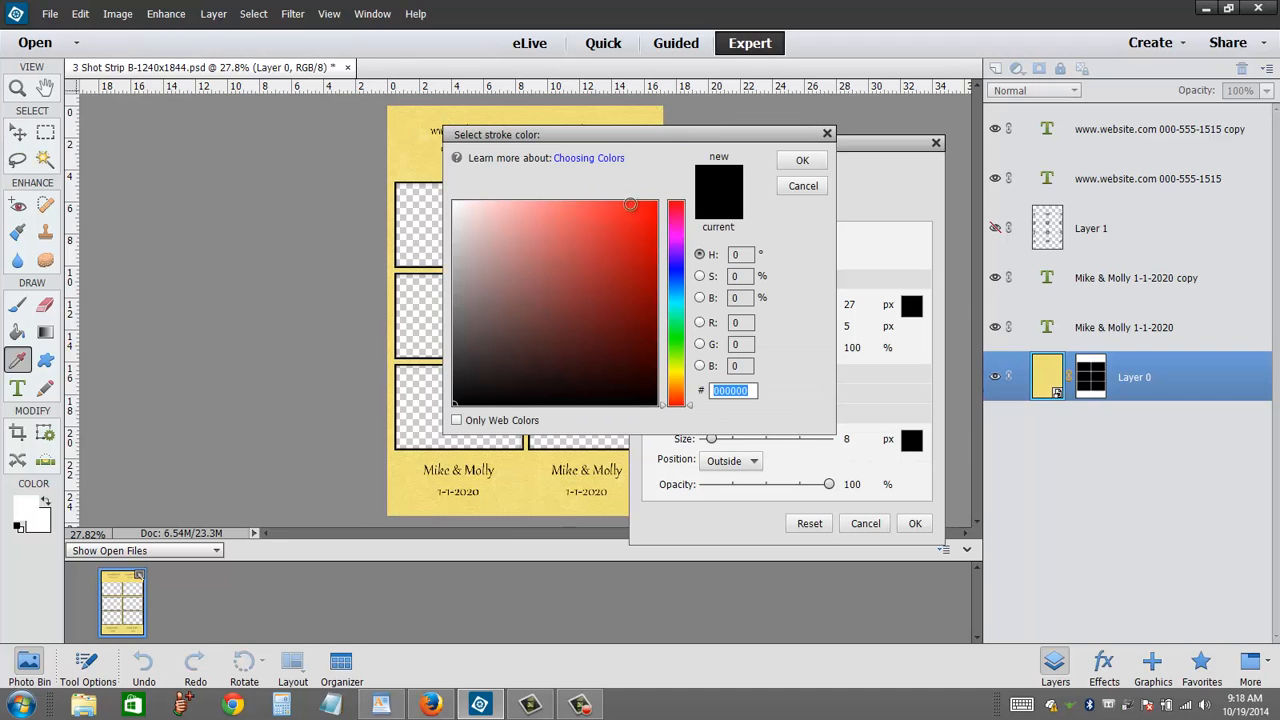
left_click(646, 203)
left_click(802, 163)
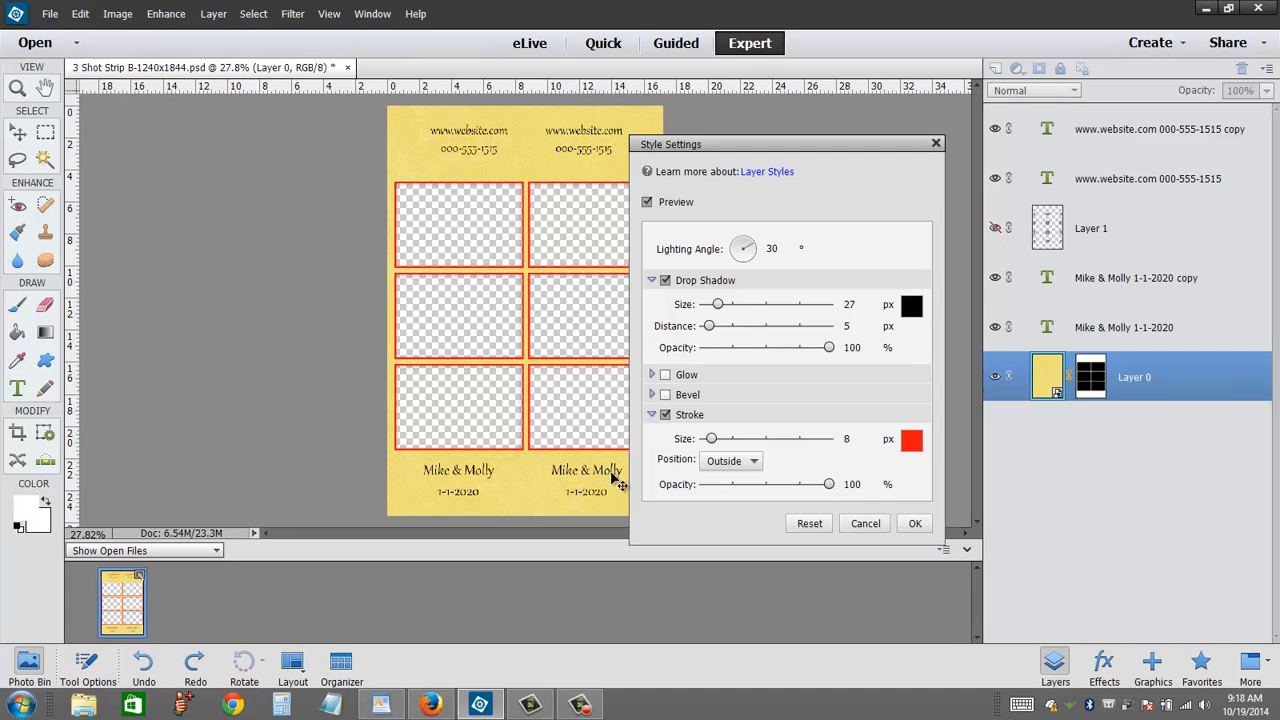
left_click(913, 523)
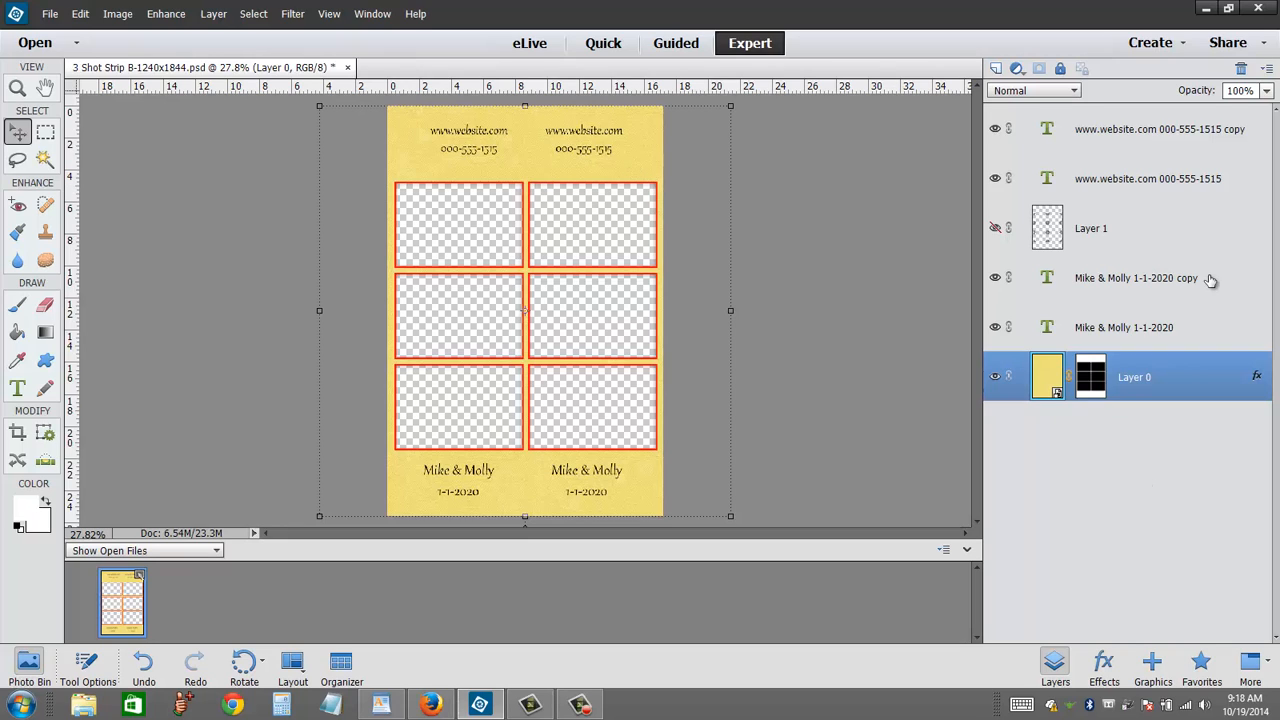
Add the blue water-droplet background from the Backgrounds graphics collection to the photo strip.
left_click(1155, 665)
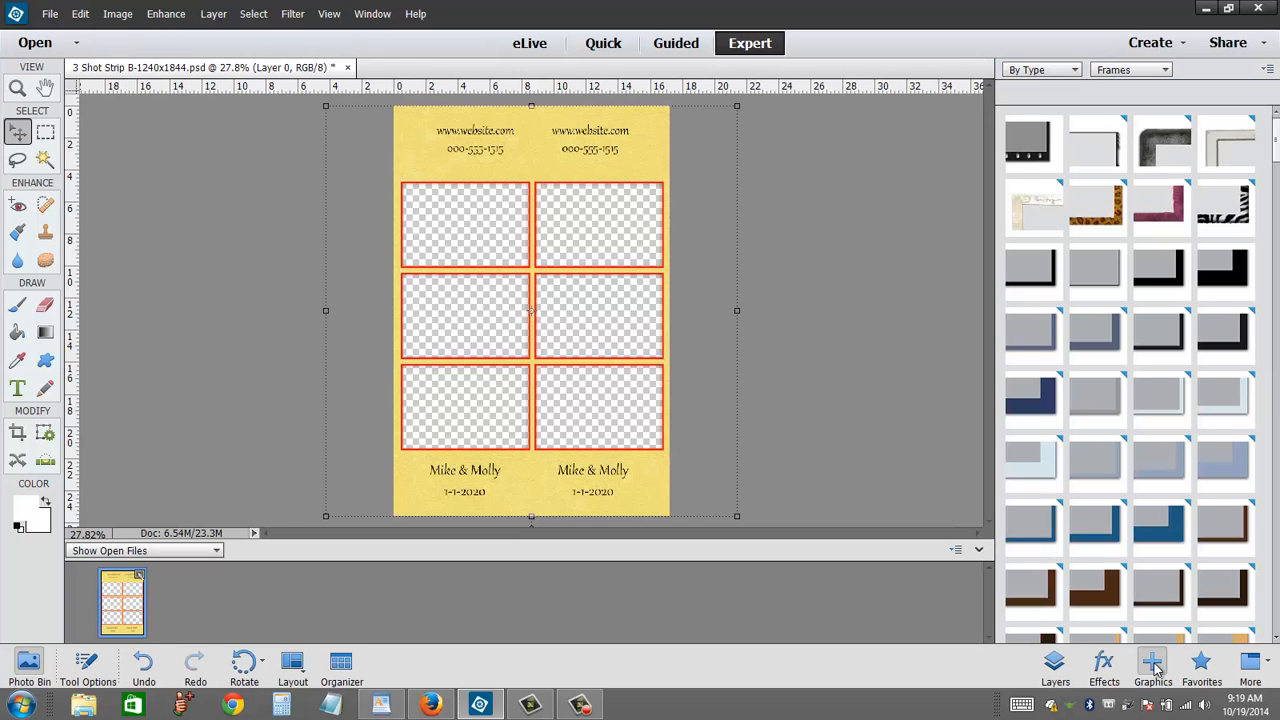
left_click(1124, 71)
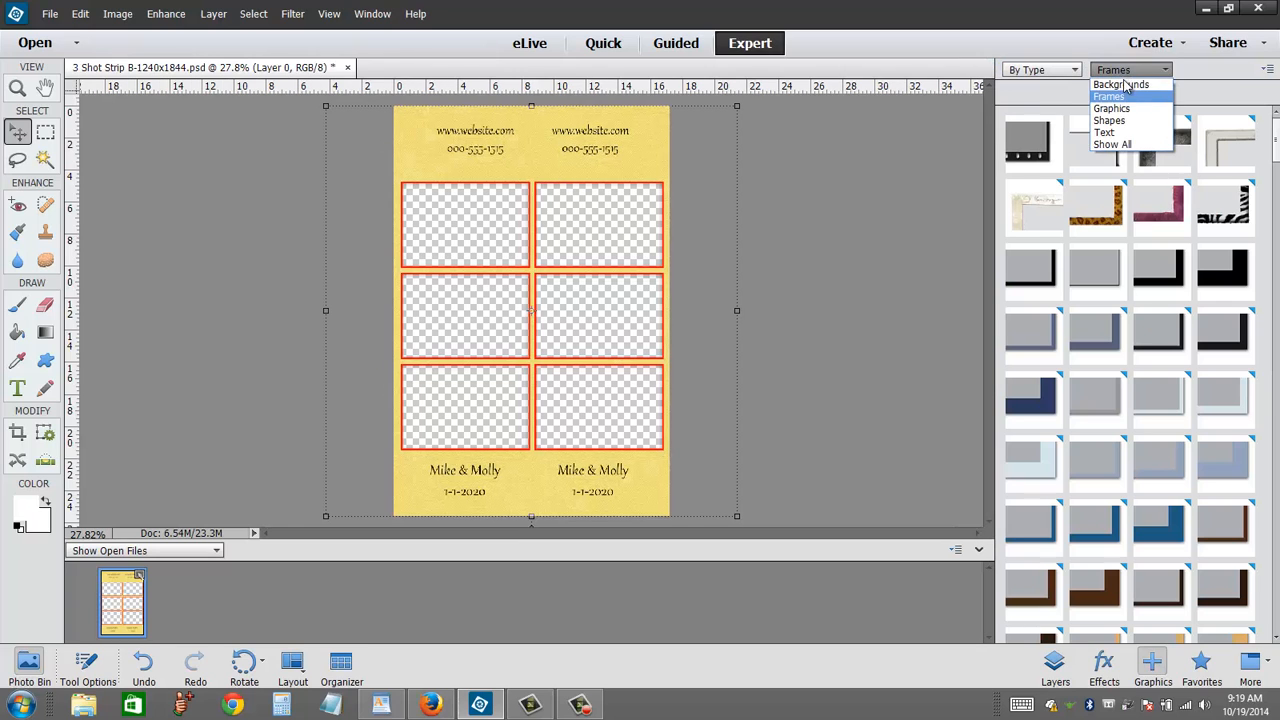
left_click(1124, 85)
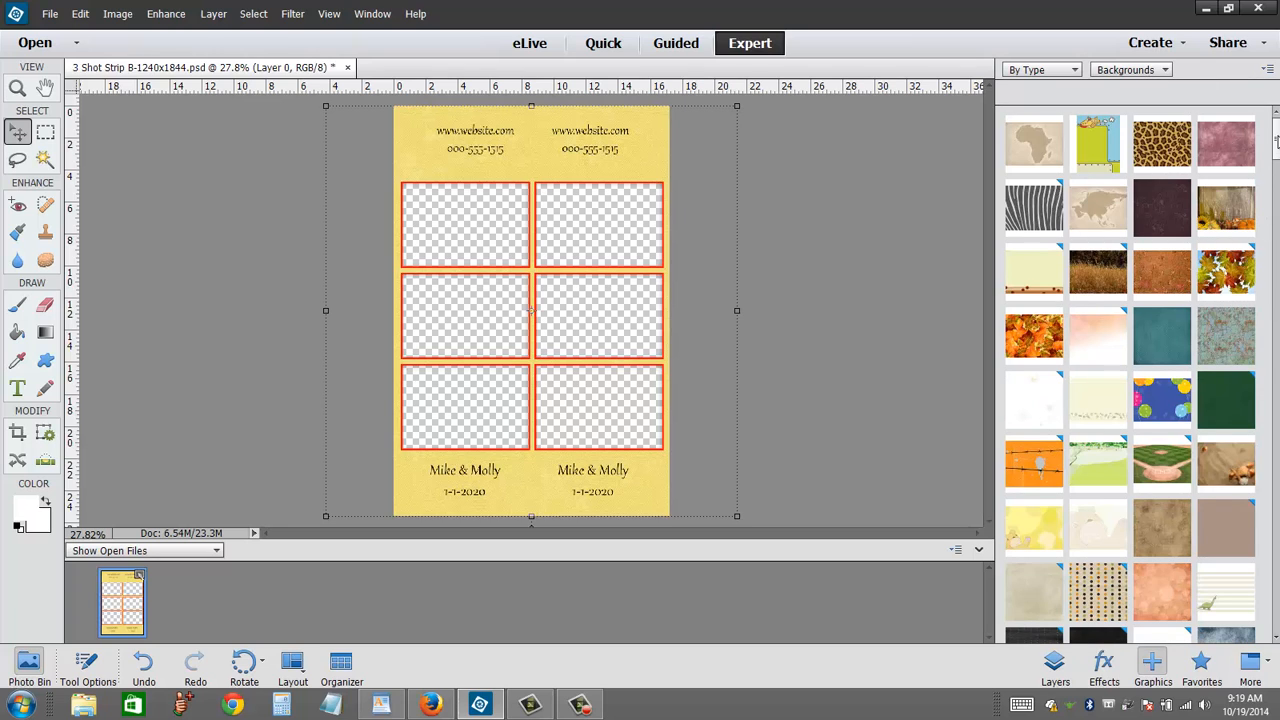
left_click_drag(1276, 142, 1277, 188)
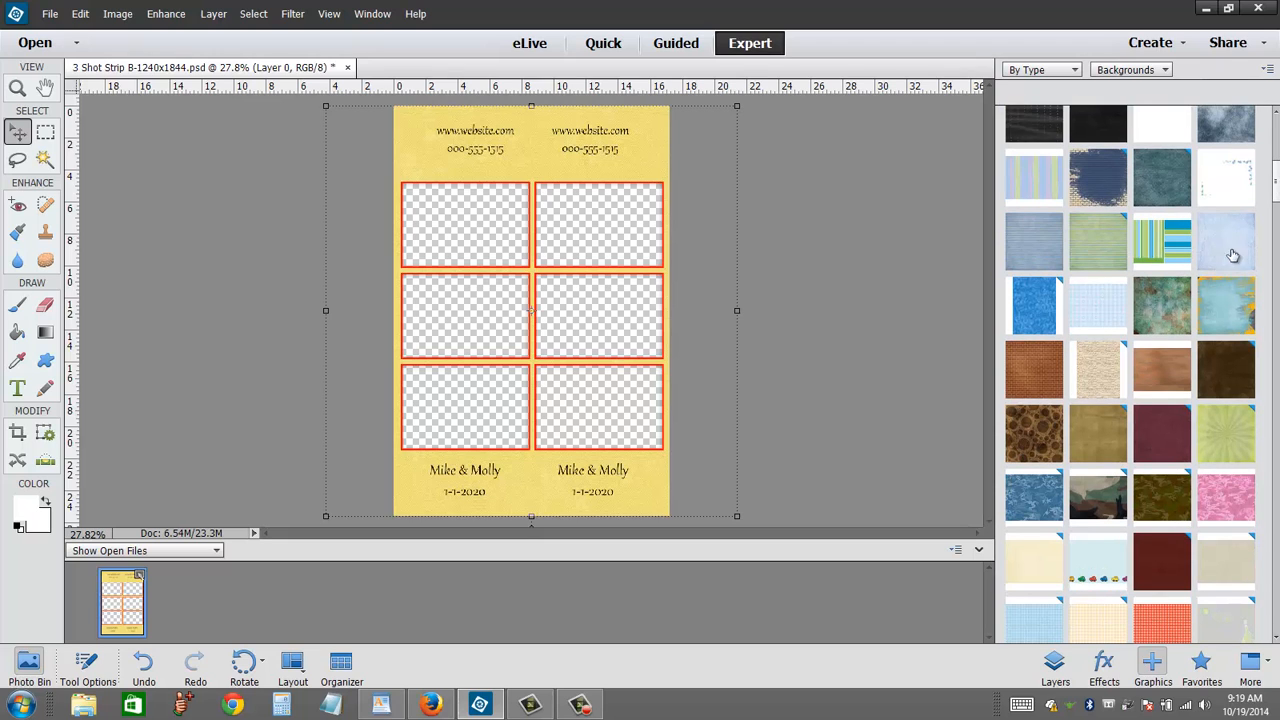
left_click_drag(1276, 195, 1276, 632)
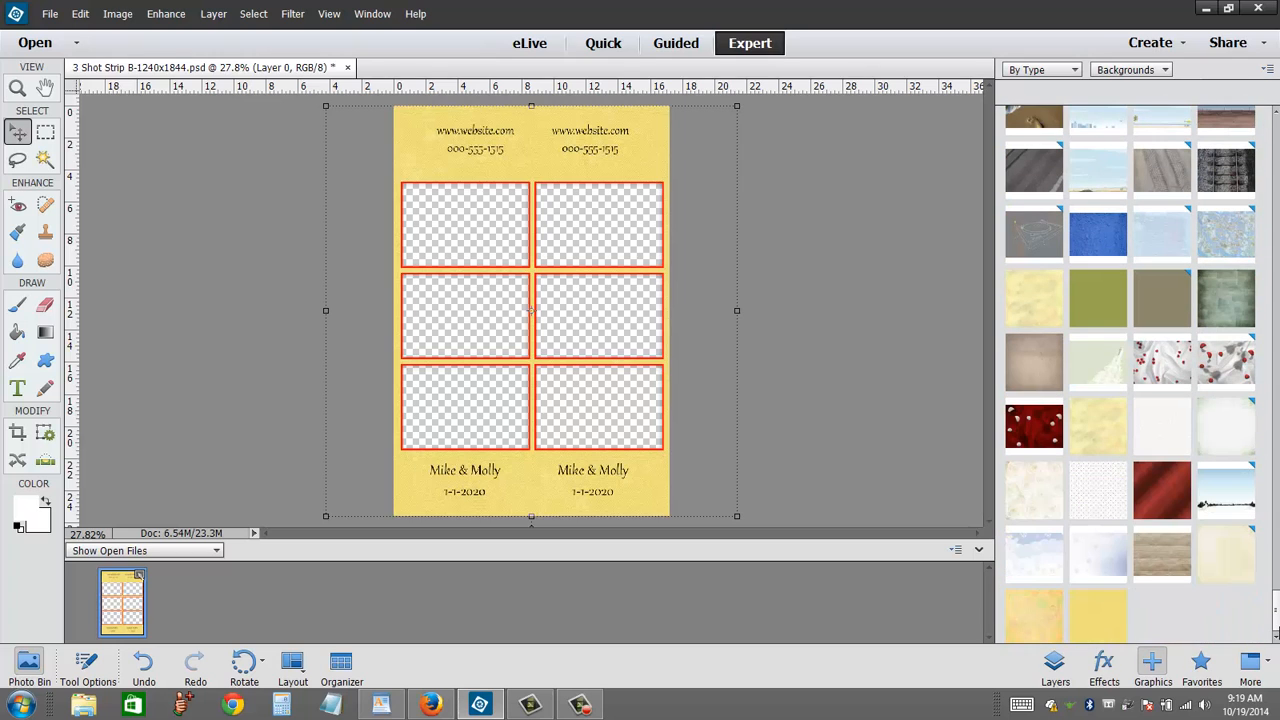
left_click(1090, 240)
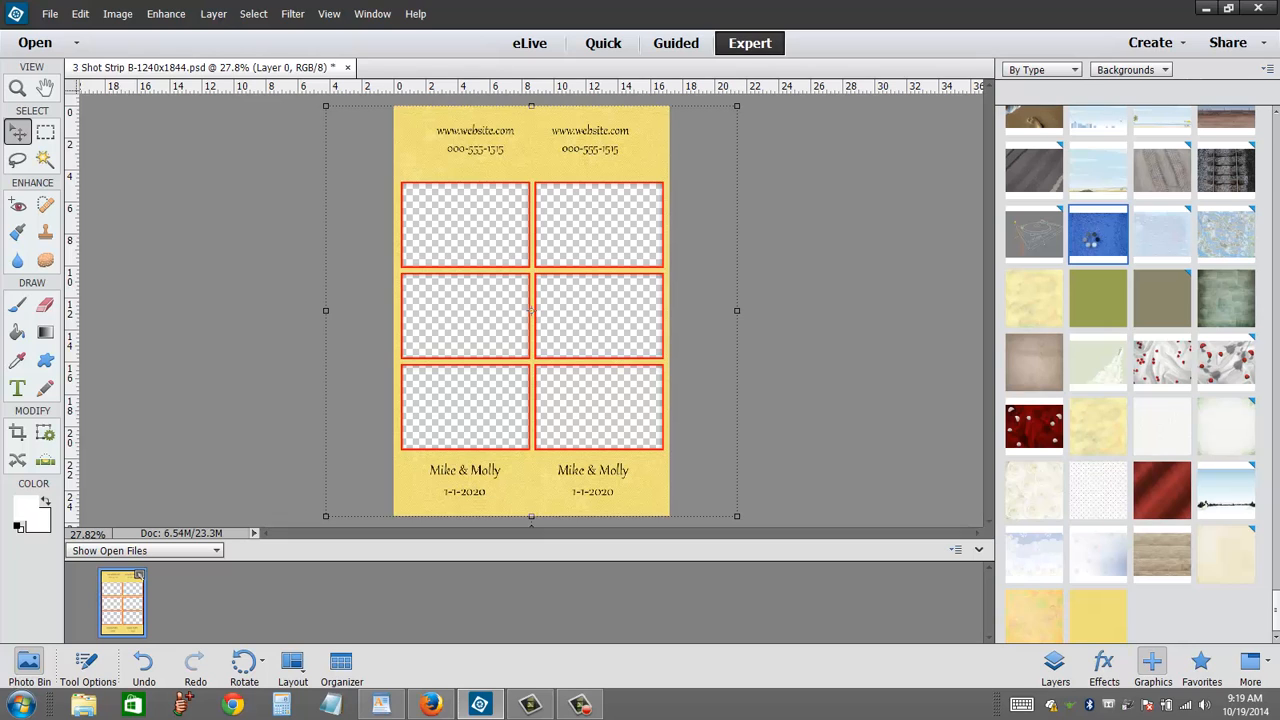
double_click(1090, 240)
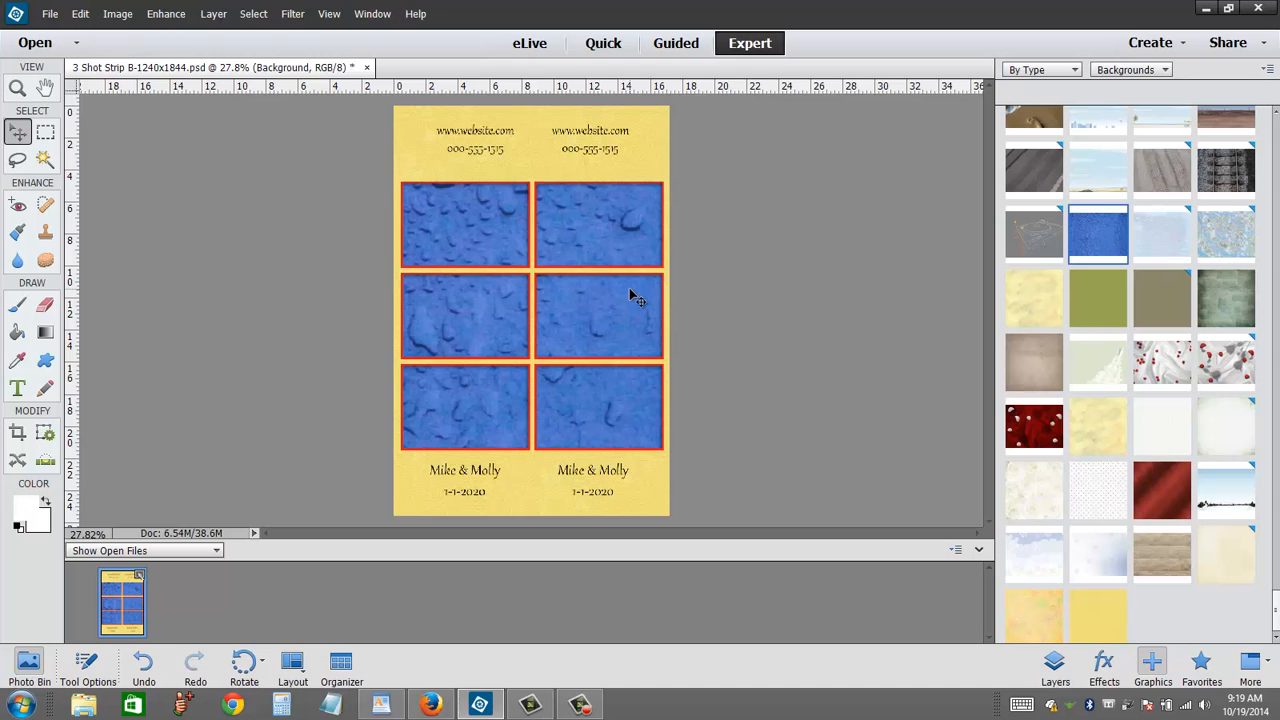
Convert the new blue Background into a regular layer with the default name.
left_click(1053, 666)
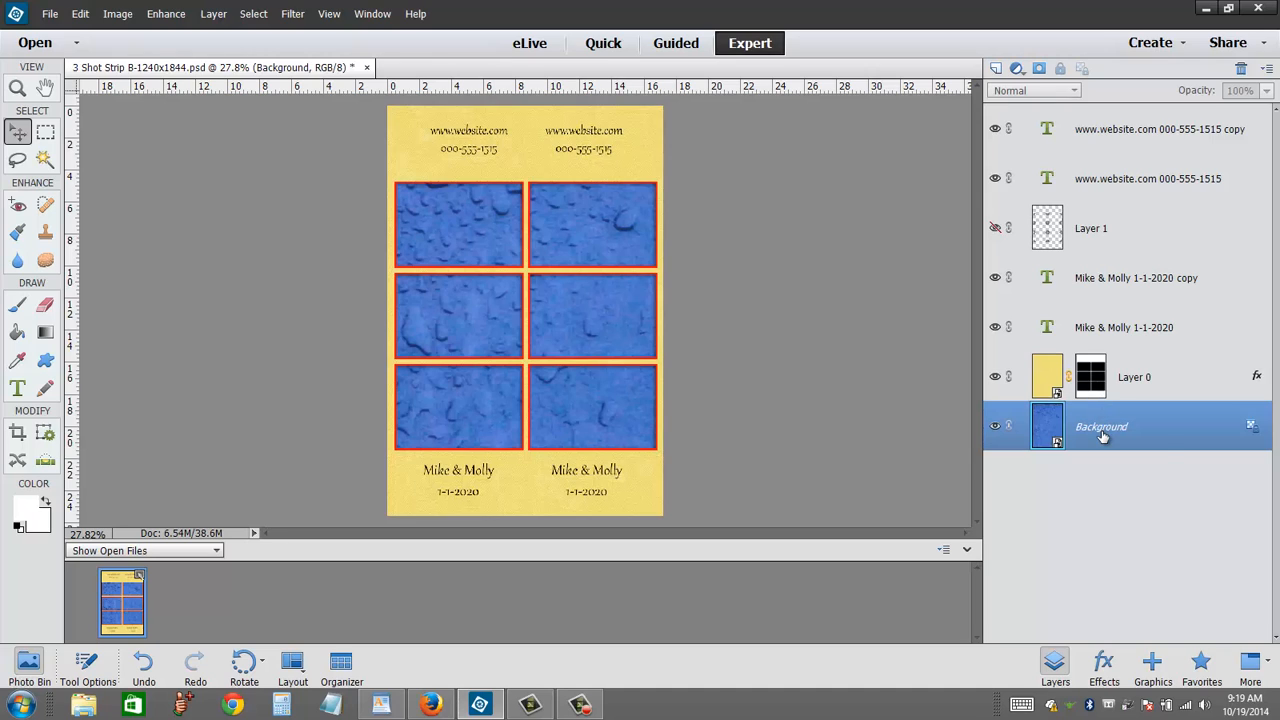
double_click(1157, 437)
key("Return")
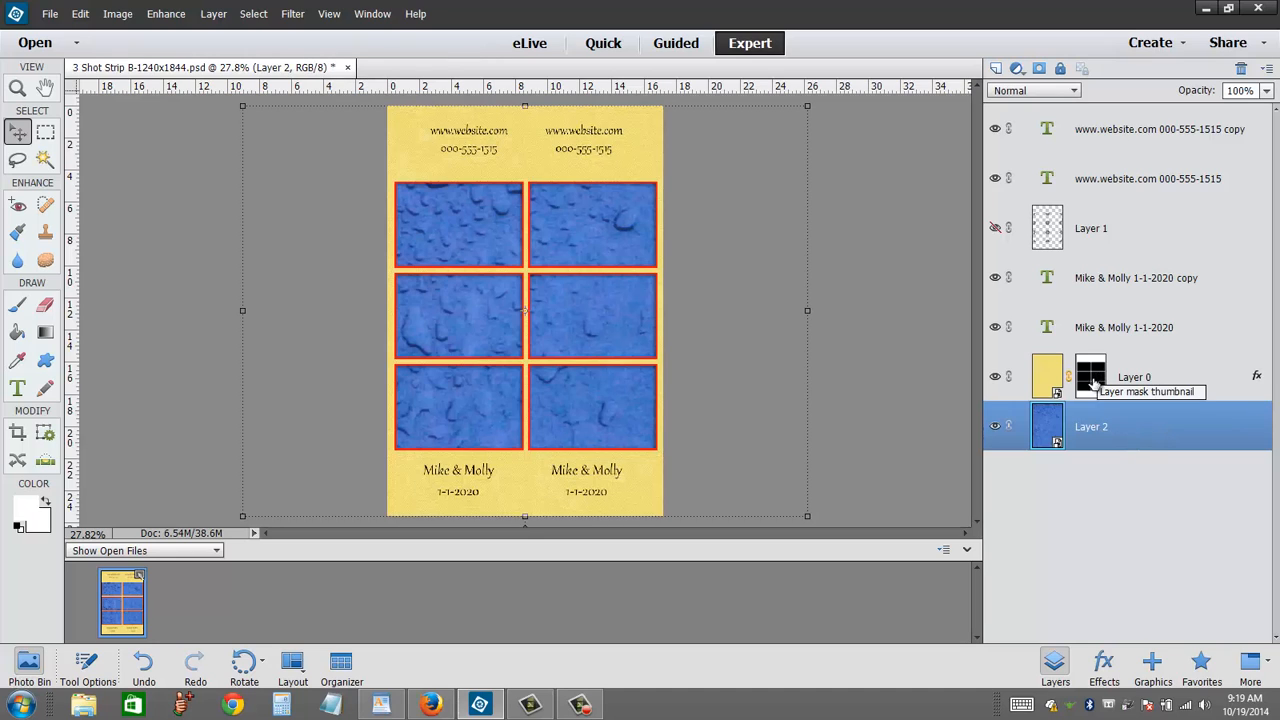
Move the photo-window layer mask from Layer 0 to the blue Layer 2 and hide Layer 0.
left_click(1097, 374)
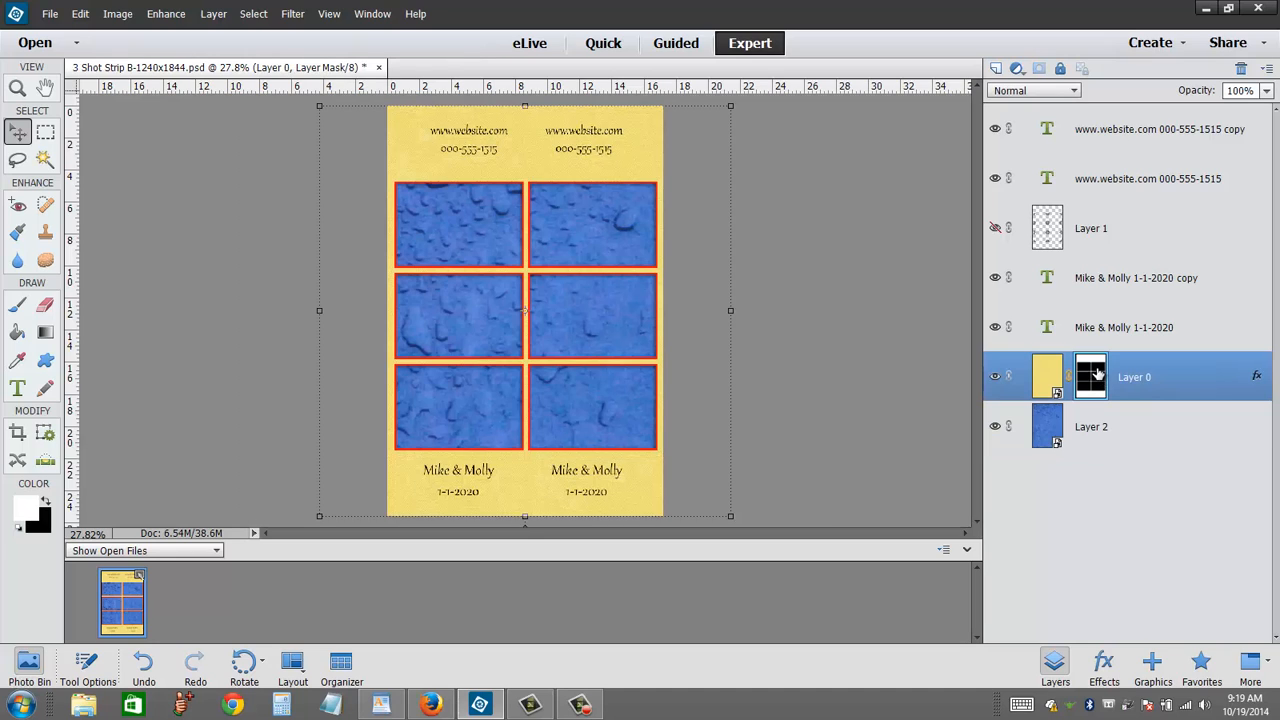
left_click_drag(1097, 374, 1096, 430)
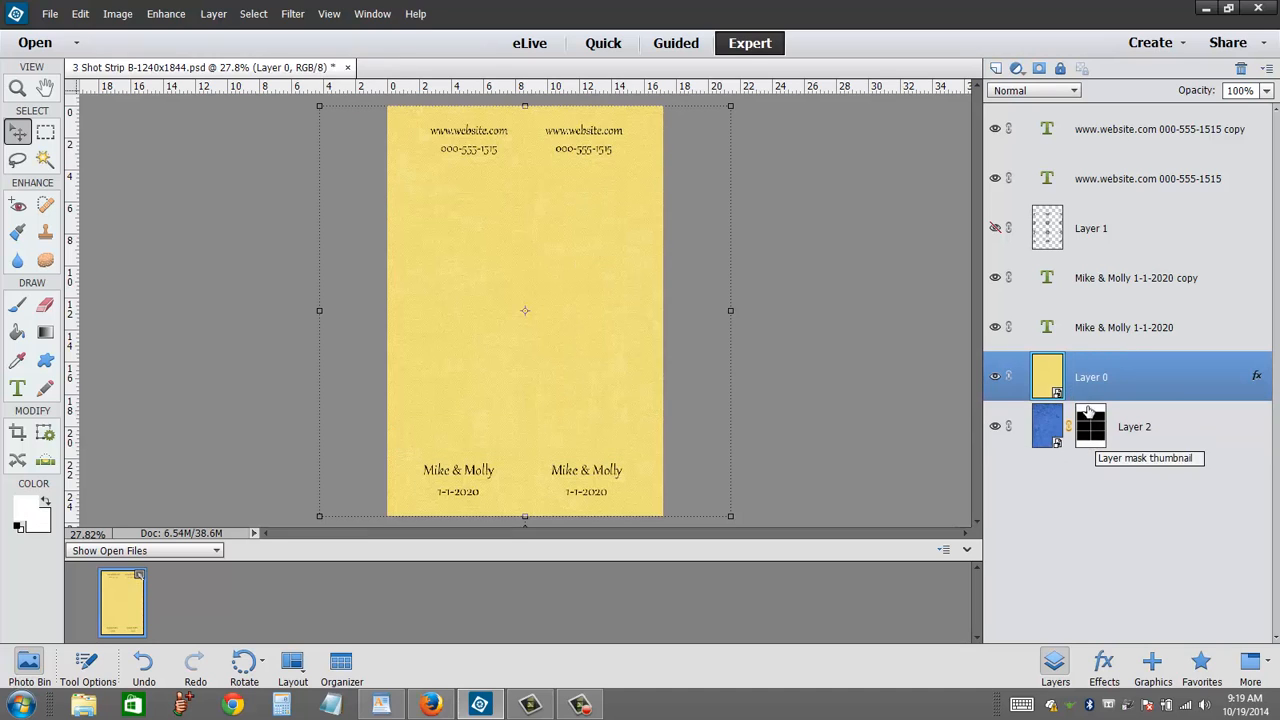
left_click(997, 384)
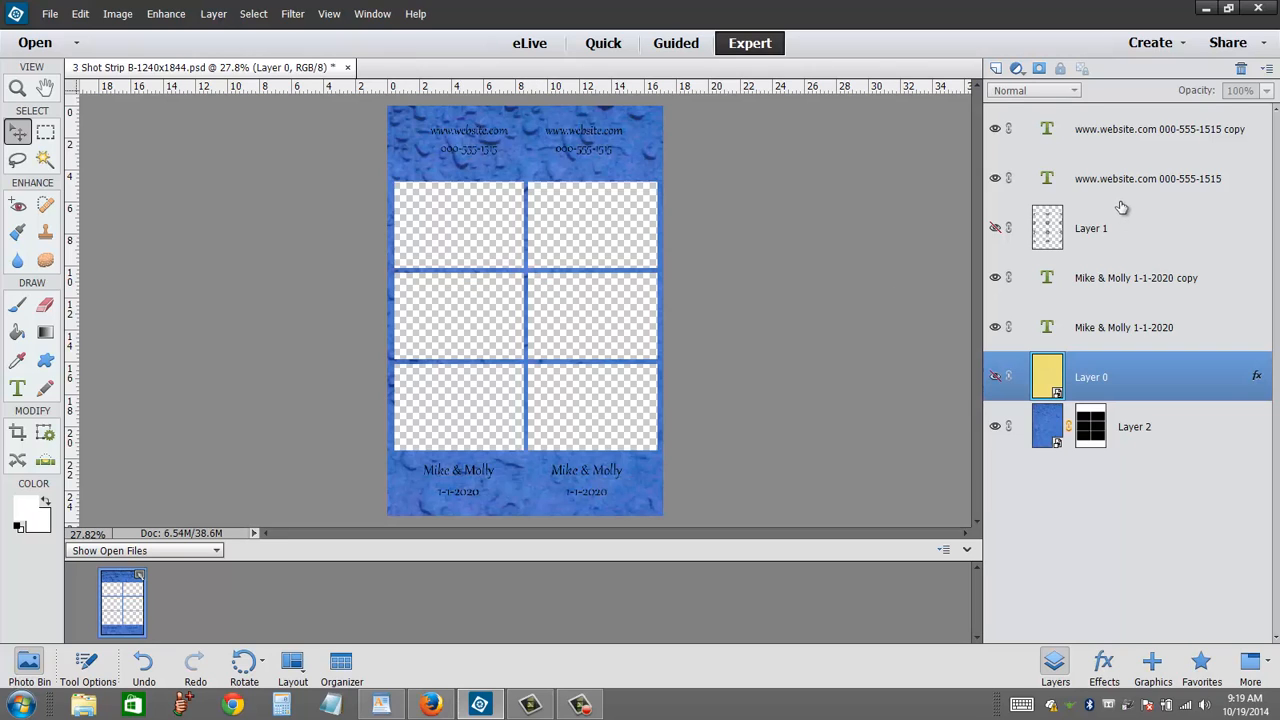
left_click(22, 390)
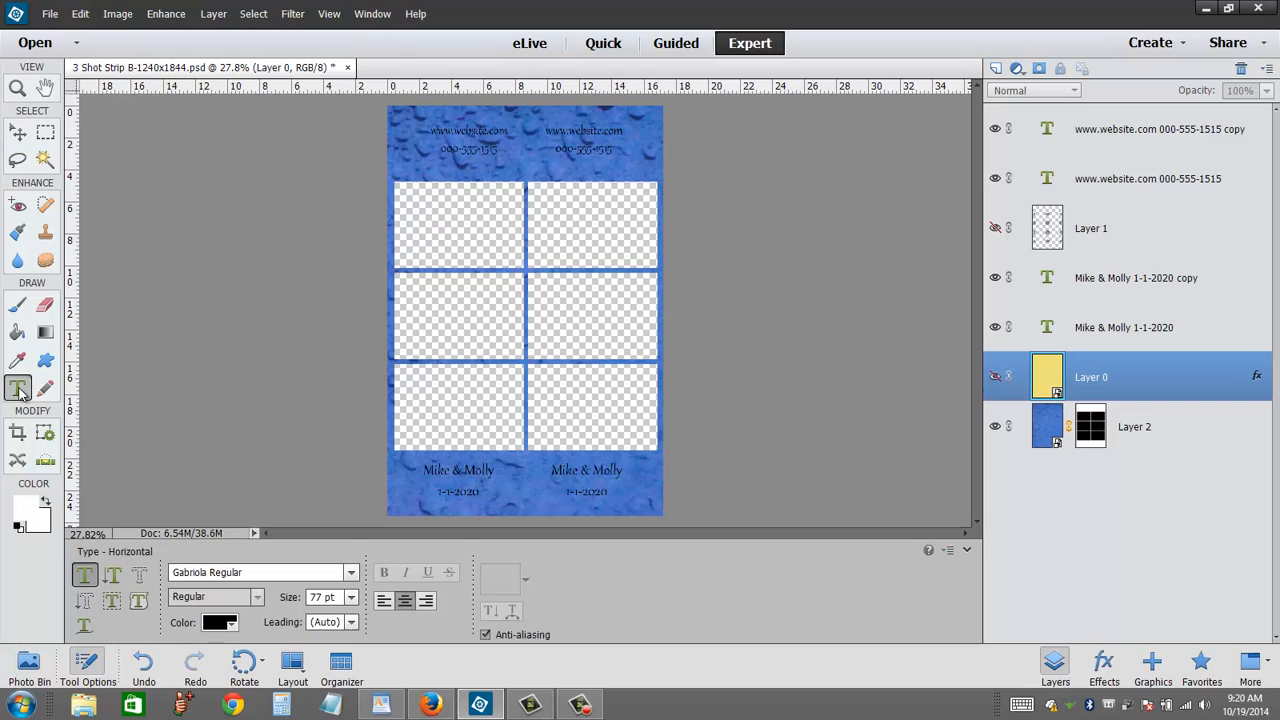
left_click(468, 132)
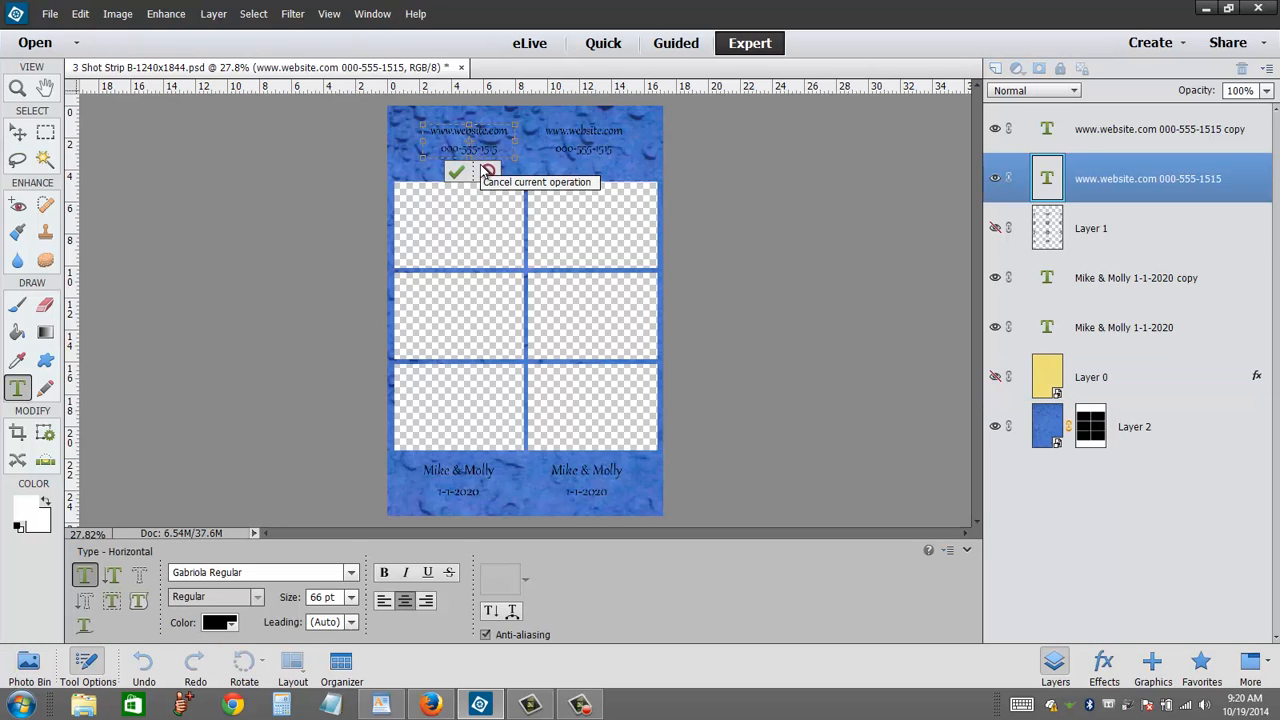
key("ctrl+a")
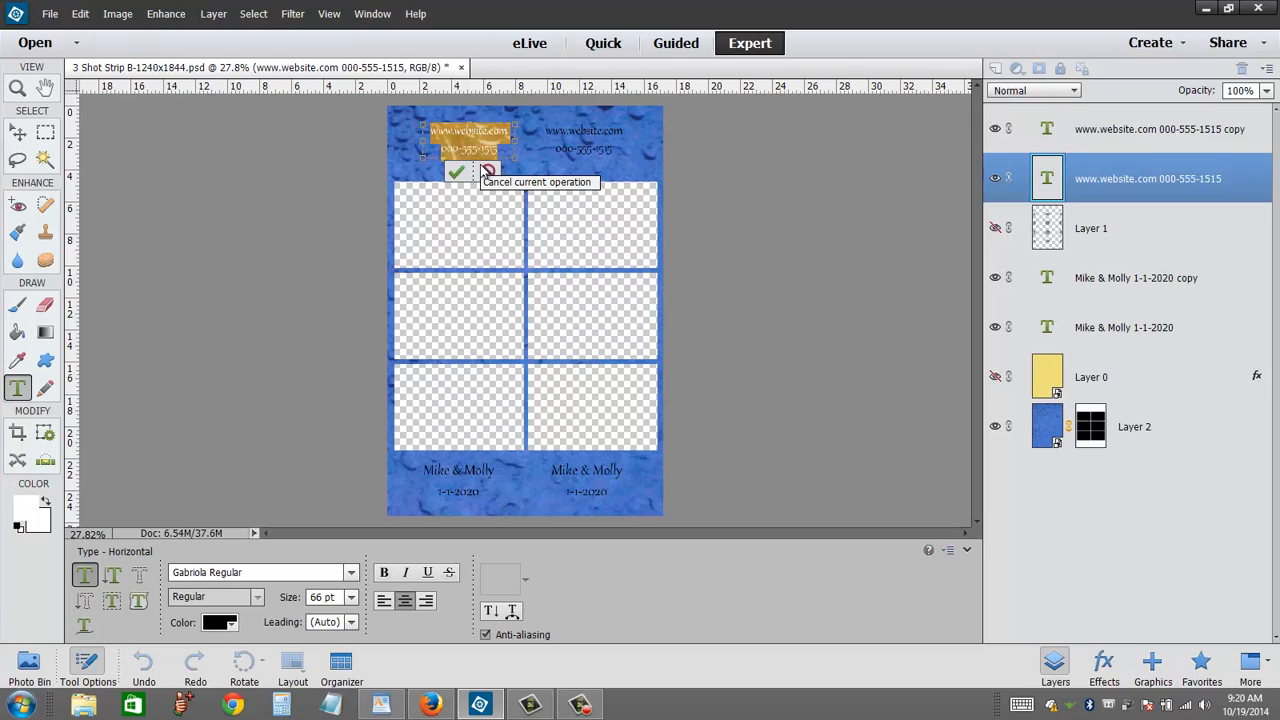
key("BackSpace")
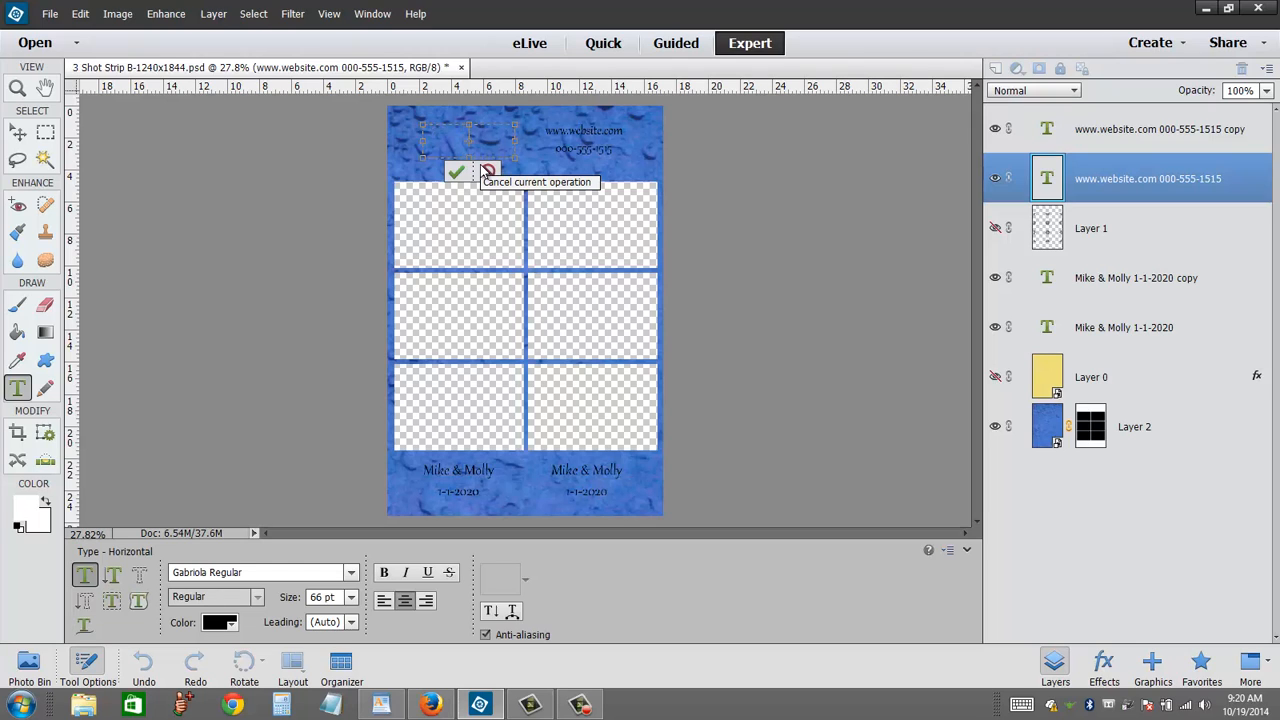
type("www.")
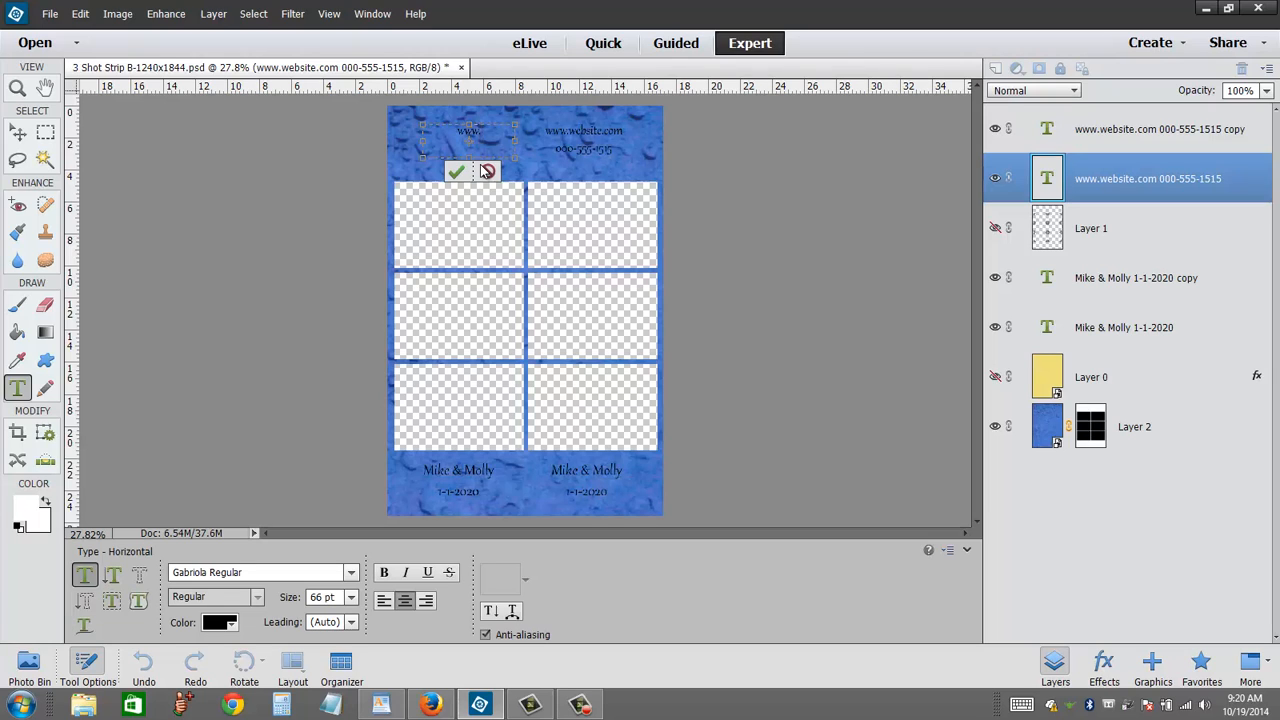
type("genericwebsite.com 1234567890")
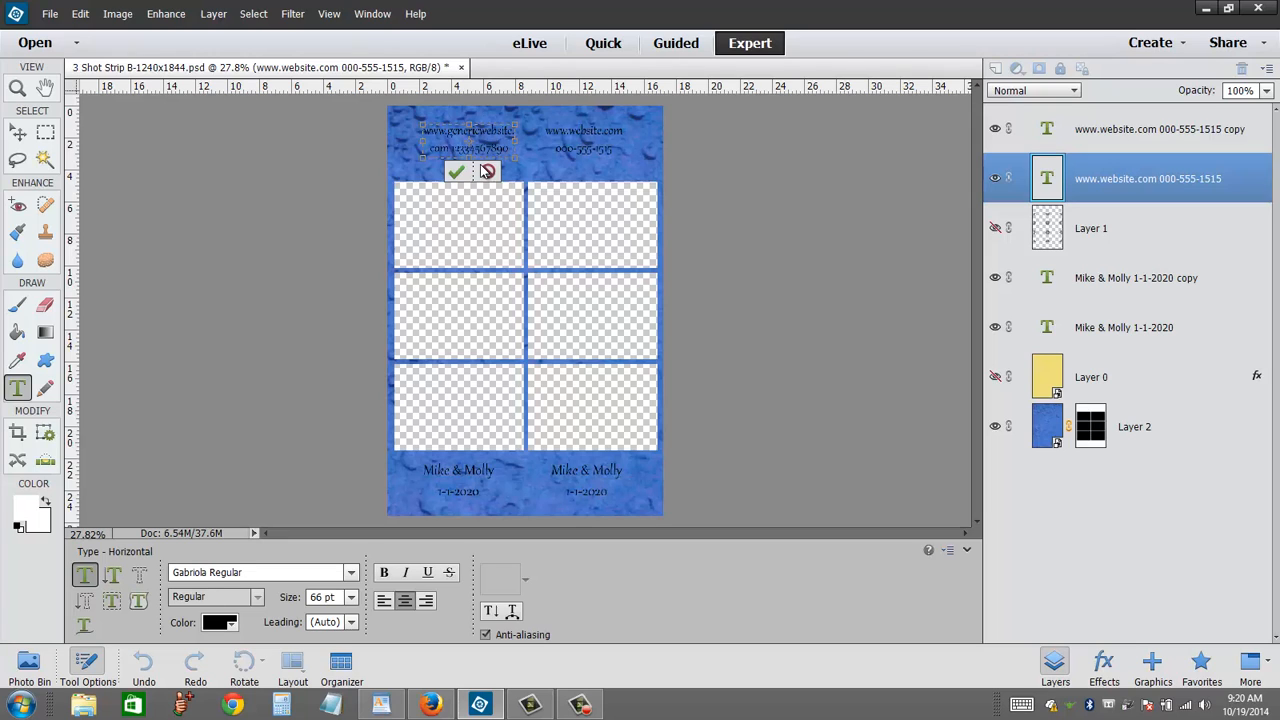
left_click(456, 172)
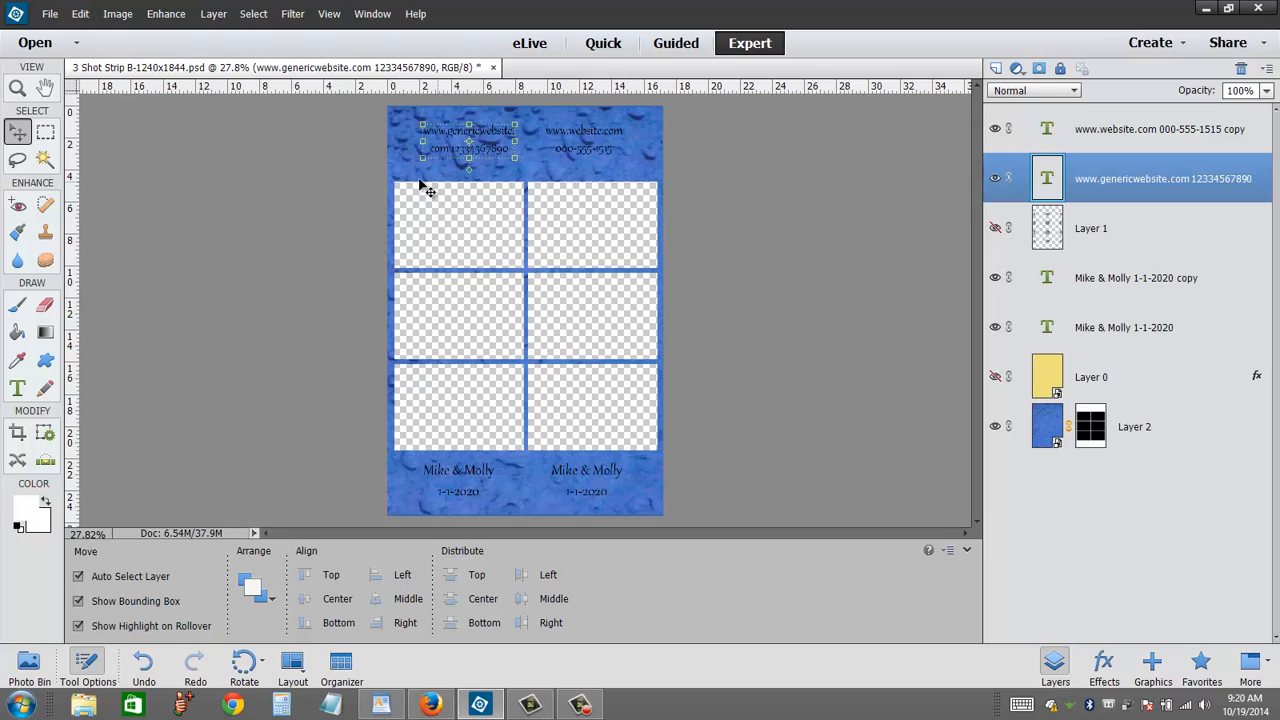
Enable an outer glow in the left header text's layer style and set the glow color to white (ffffff).
left_click(213, 14)
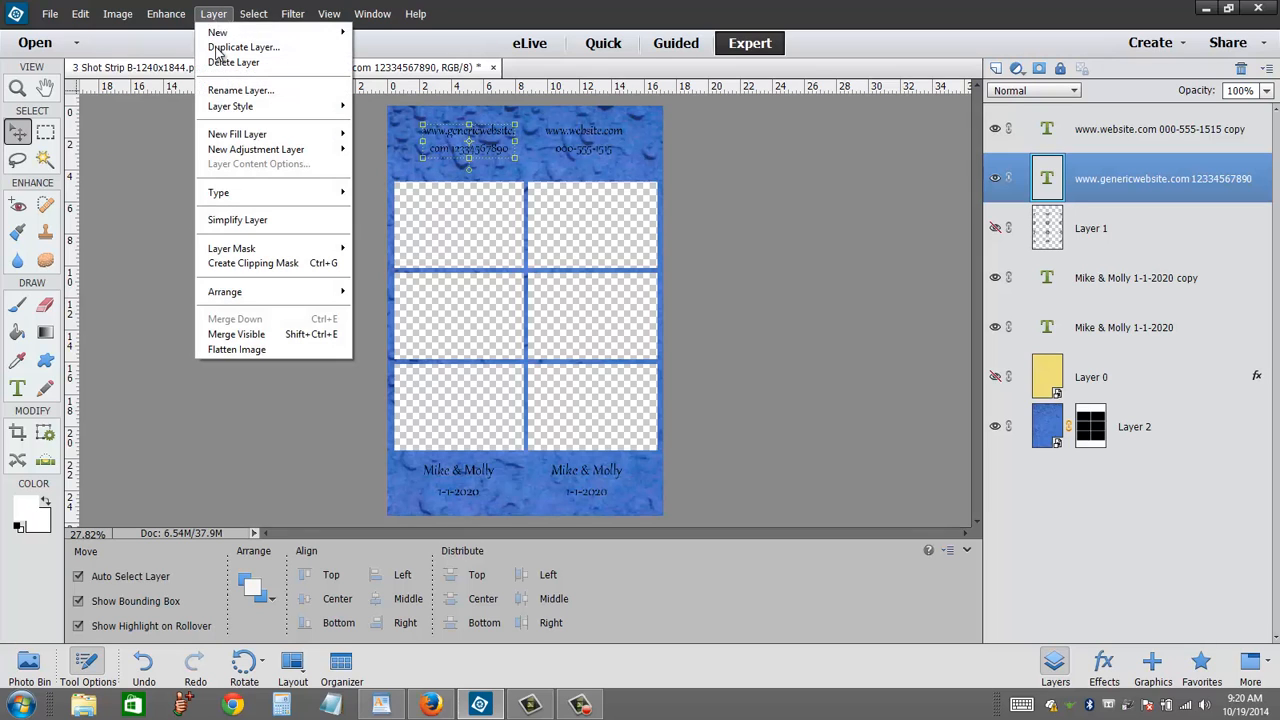
mouse_move(245, 110)
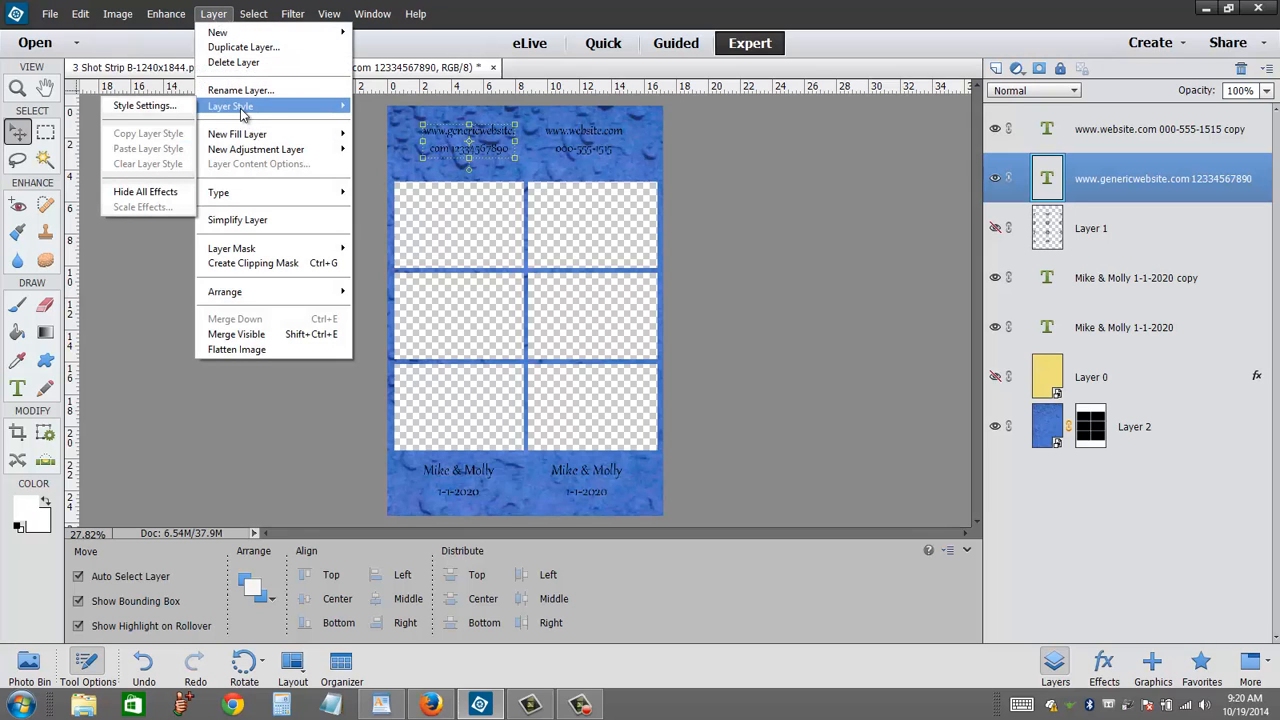
left_click(158, 107)
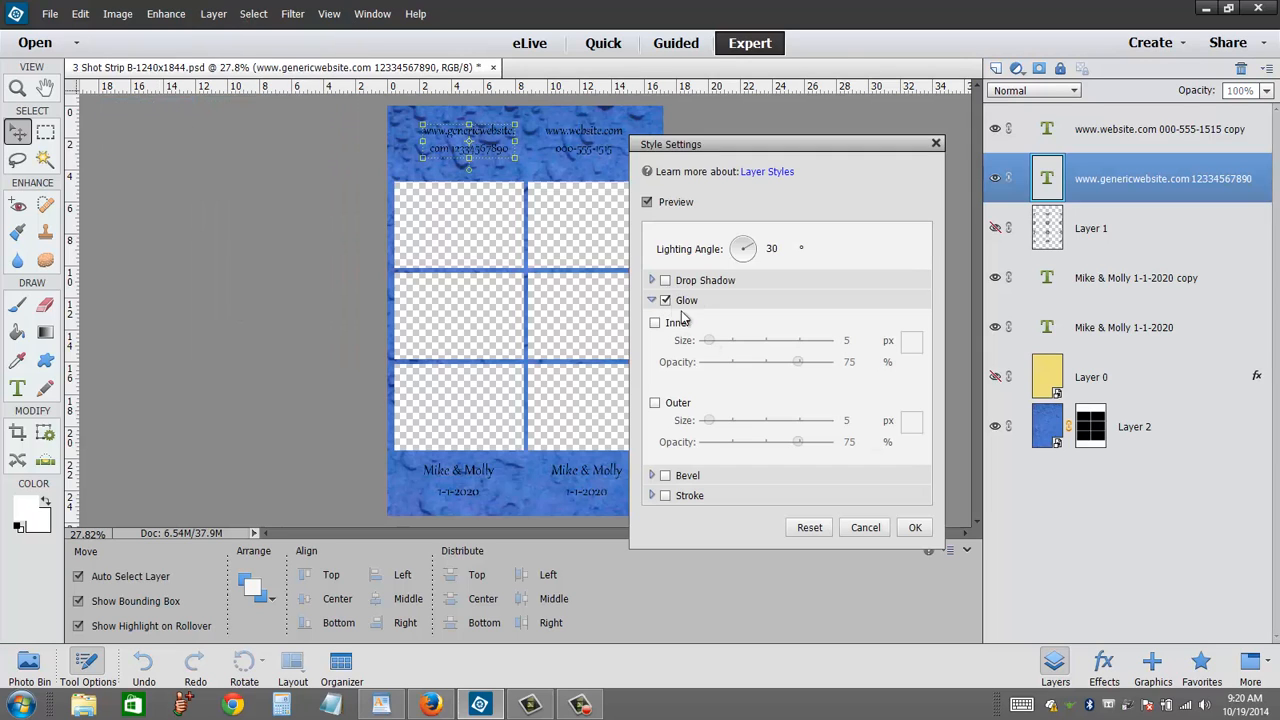
left_click(655, 402)
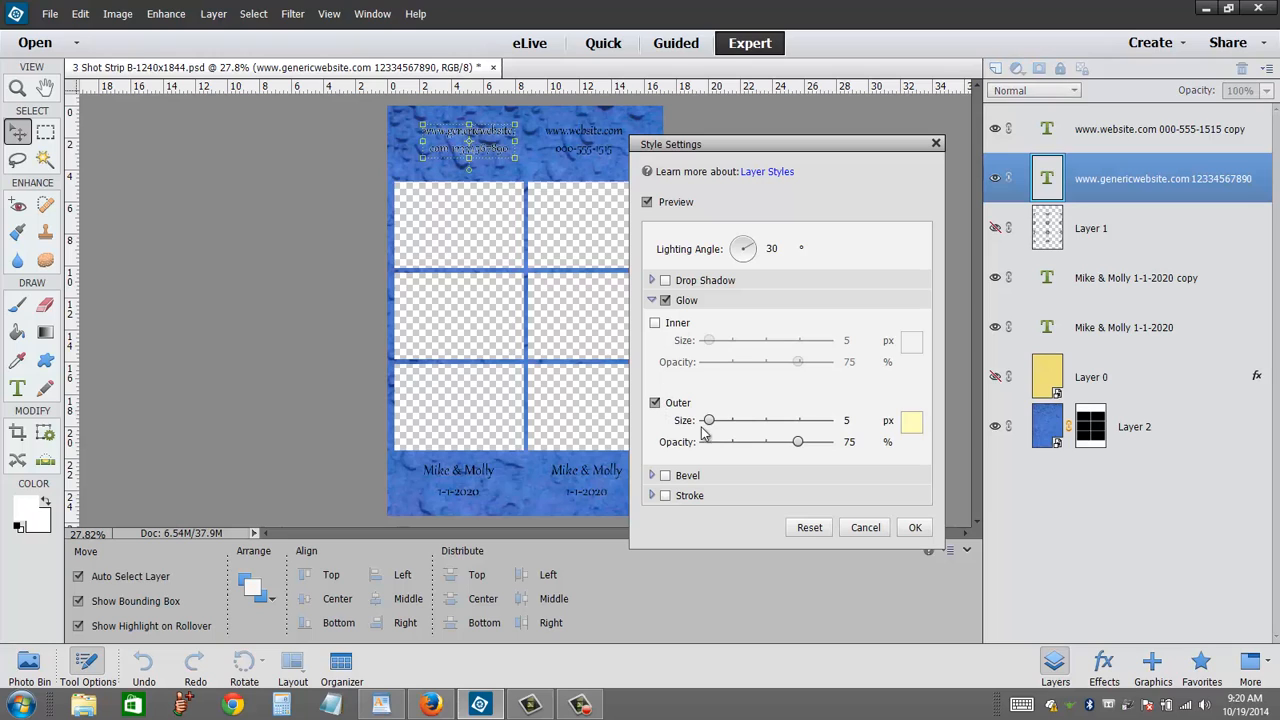
left_click(915, 431)
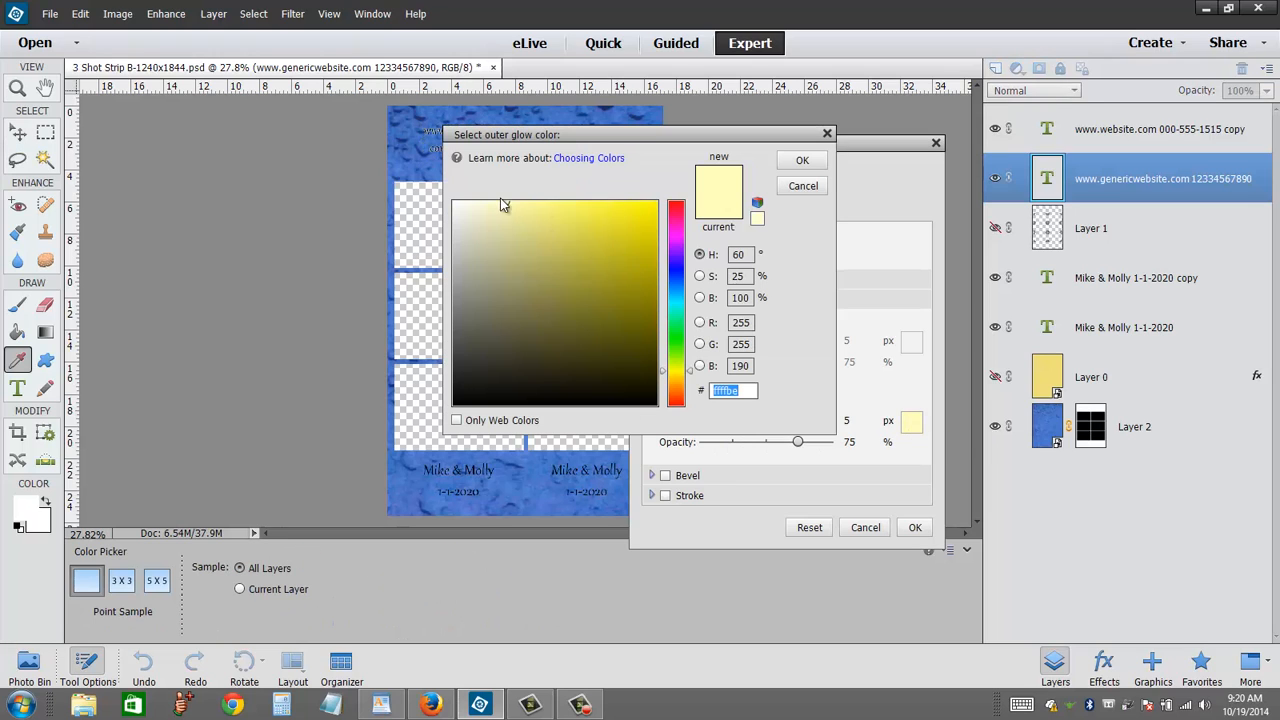
left_click_drag(505, 205, 398, 178)
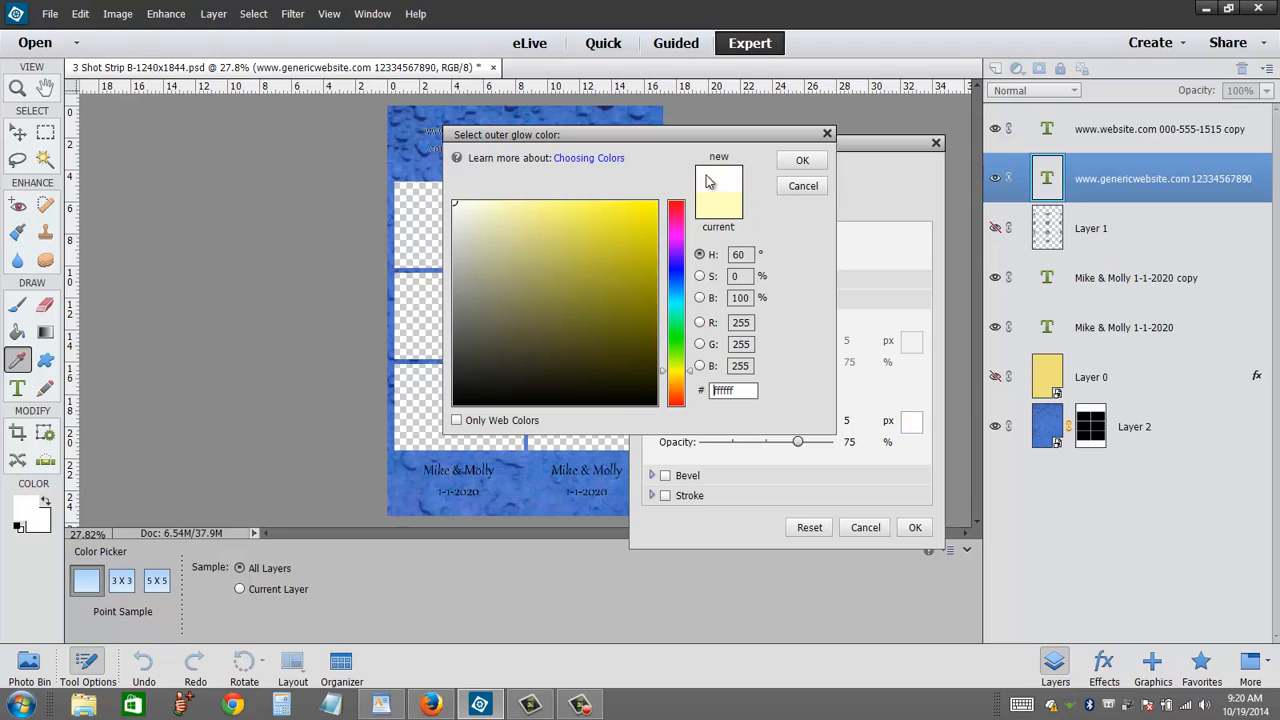
left_click(802, 161)
Set the outer glow to 100% opacity and a size of 27 px, and apply the style settings.
left_click_drag(797, 441, 850, 441)
left_click_drag(707, 421, 720, 422)
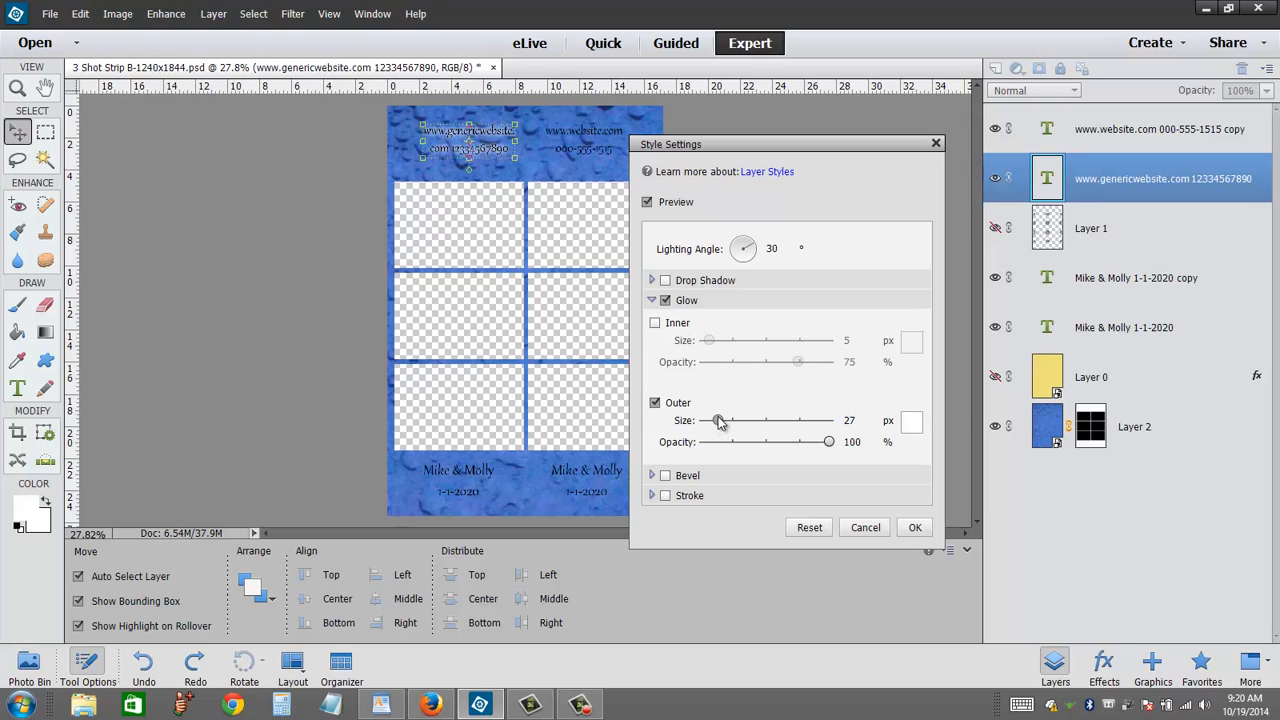
left_click(914, 527)
Recolor the left header text with the CMYK Magenta swatch.
key("ctrl+equal")
key("ctrl+equal")
key("ctrl+equal")
key("ctrl+equal")
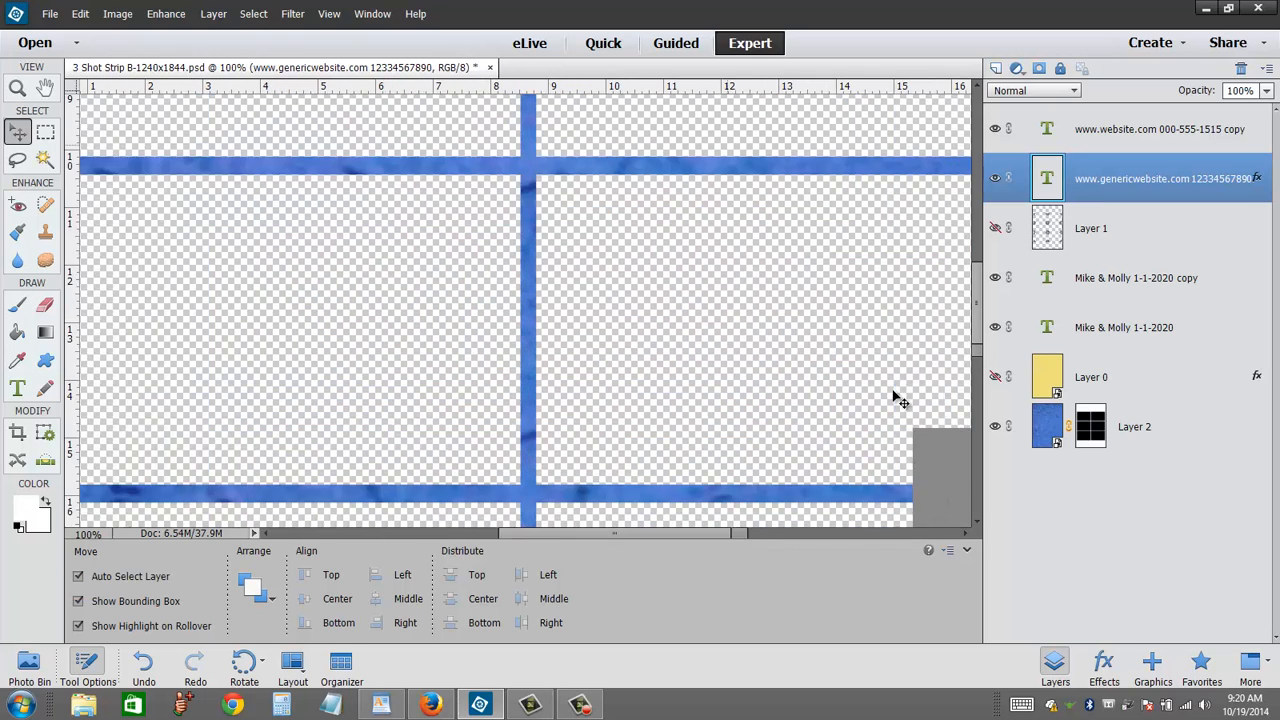
left_click_drag(475, 187, 750, 638)
left_click_drag(649, 315, 574, 466)
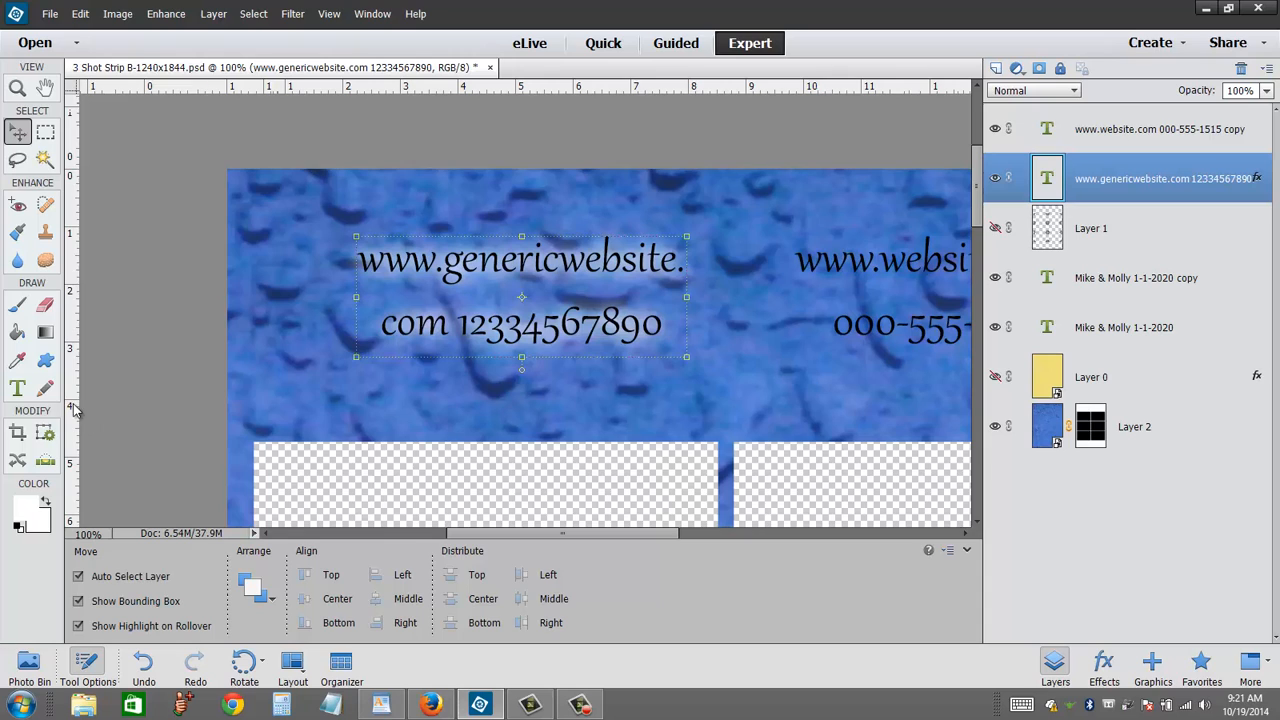
left_click(18, 390)
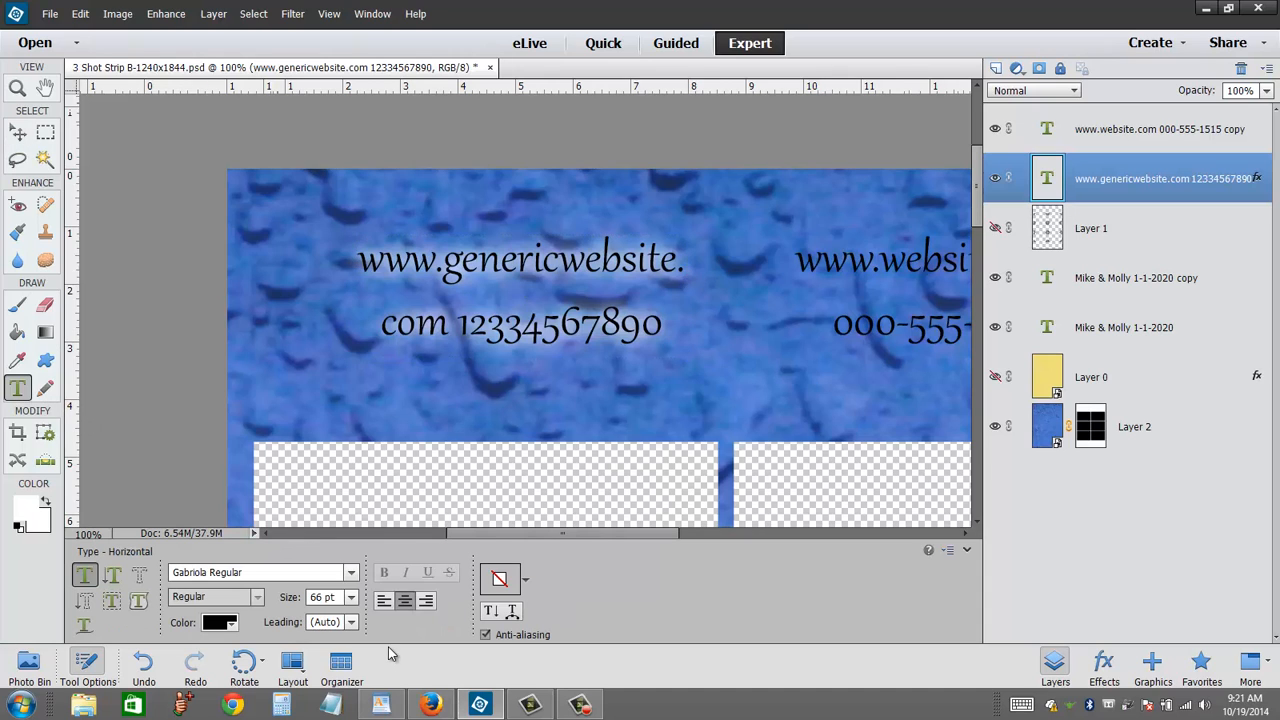
left_click(218, 623)
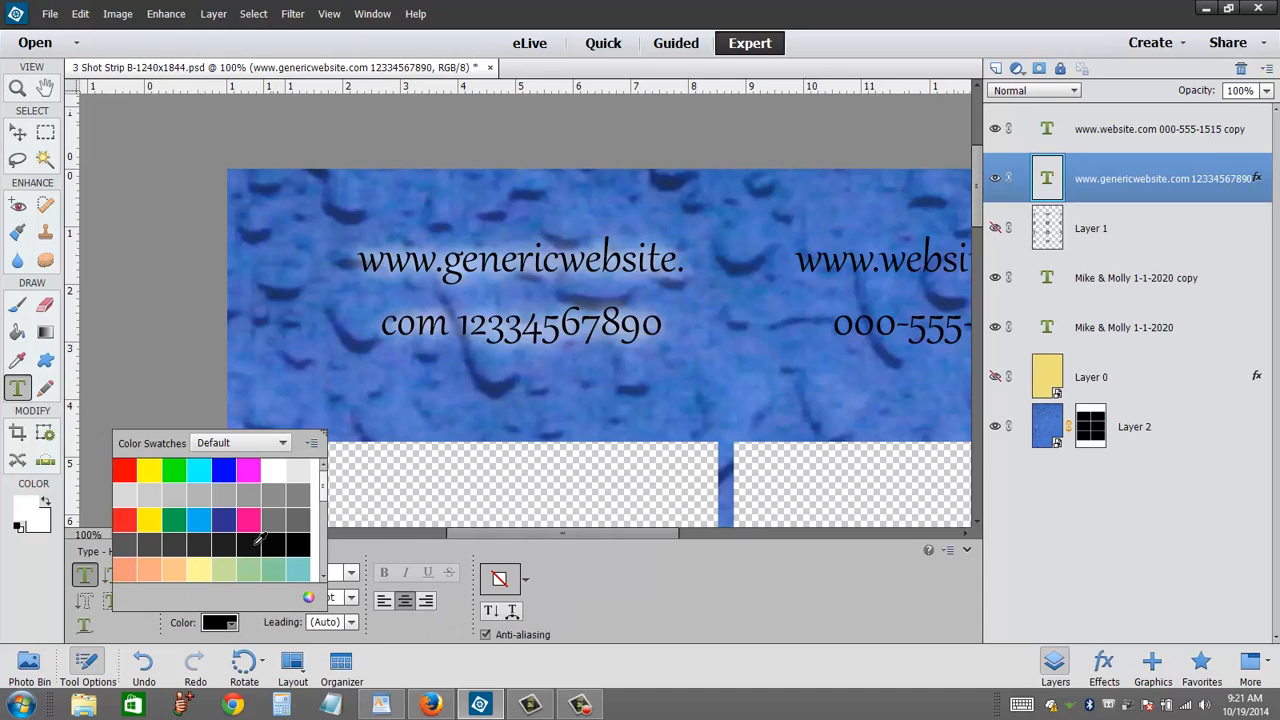
left_click(251, 519)
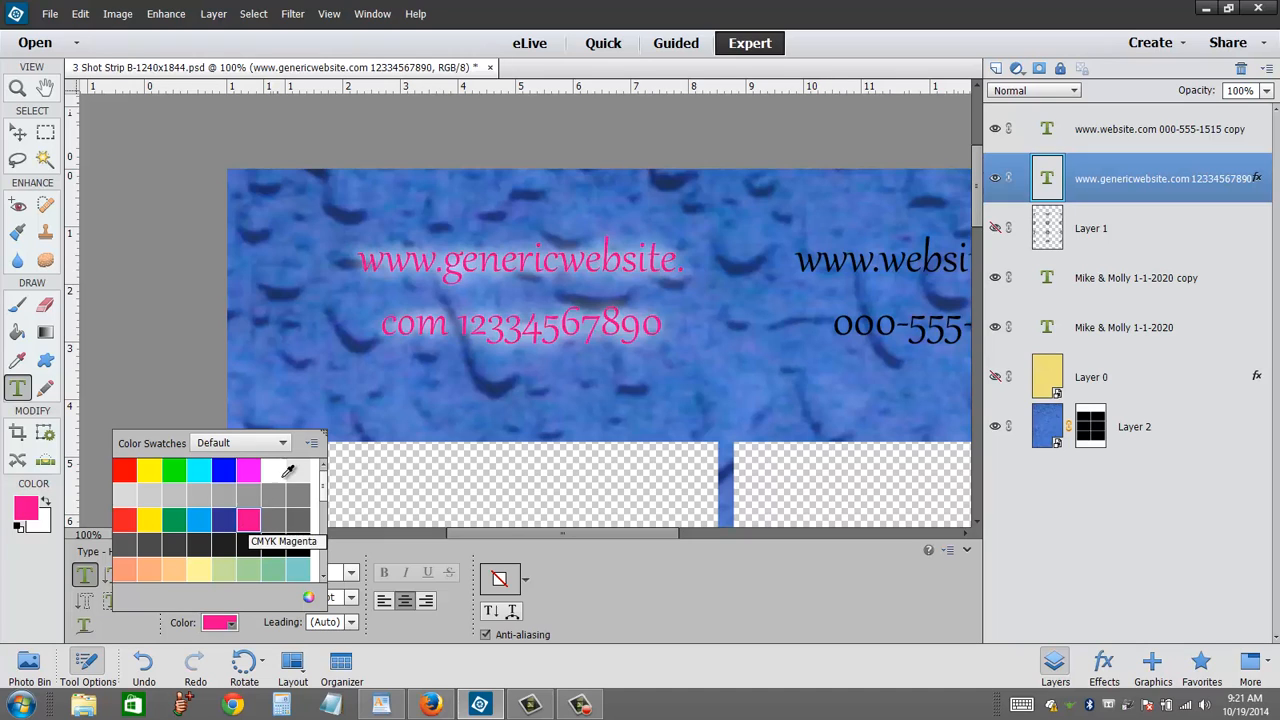
left_click(453, 634)
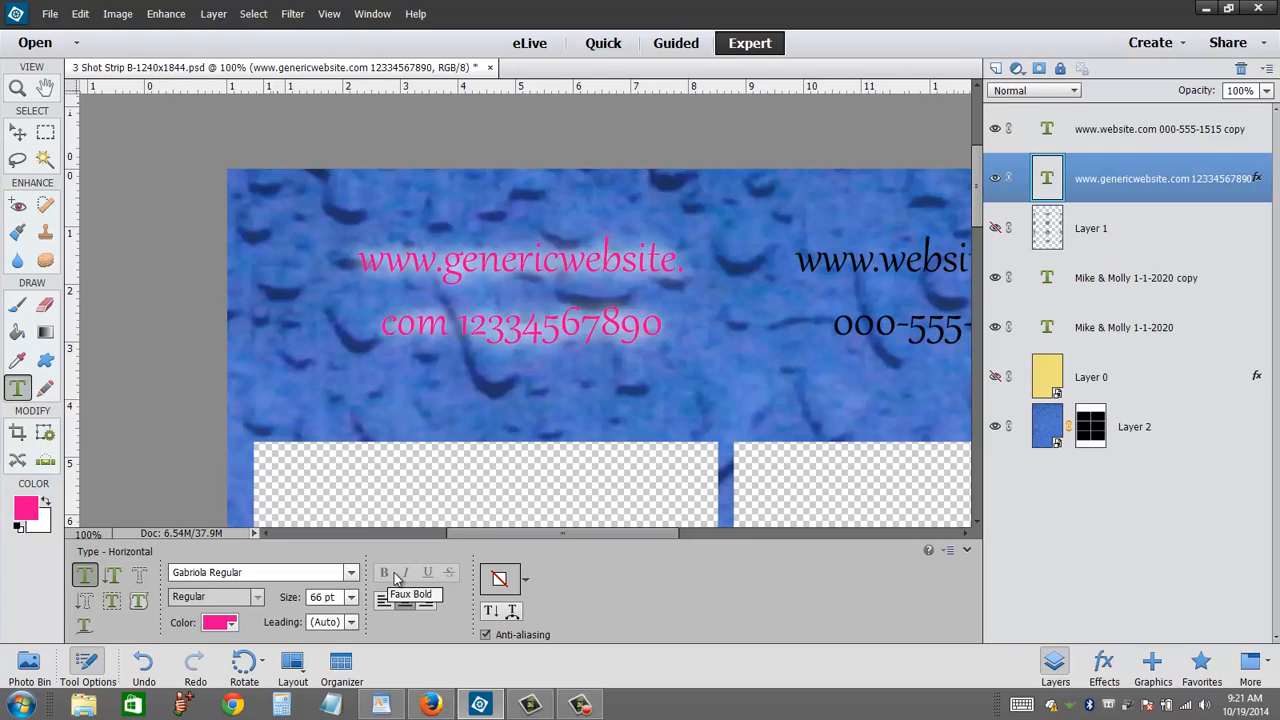
Set up saving a copy of the strip in PNG format under the name 3 Shot Strip B-1240x1844-BLUE background.
key("ctrl+0")
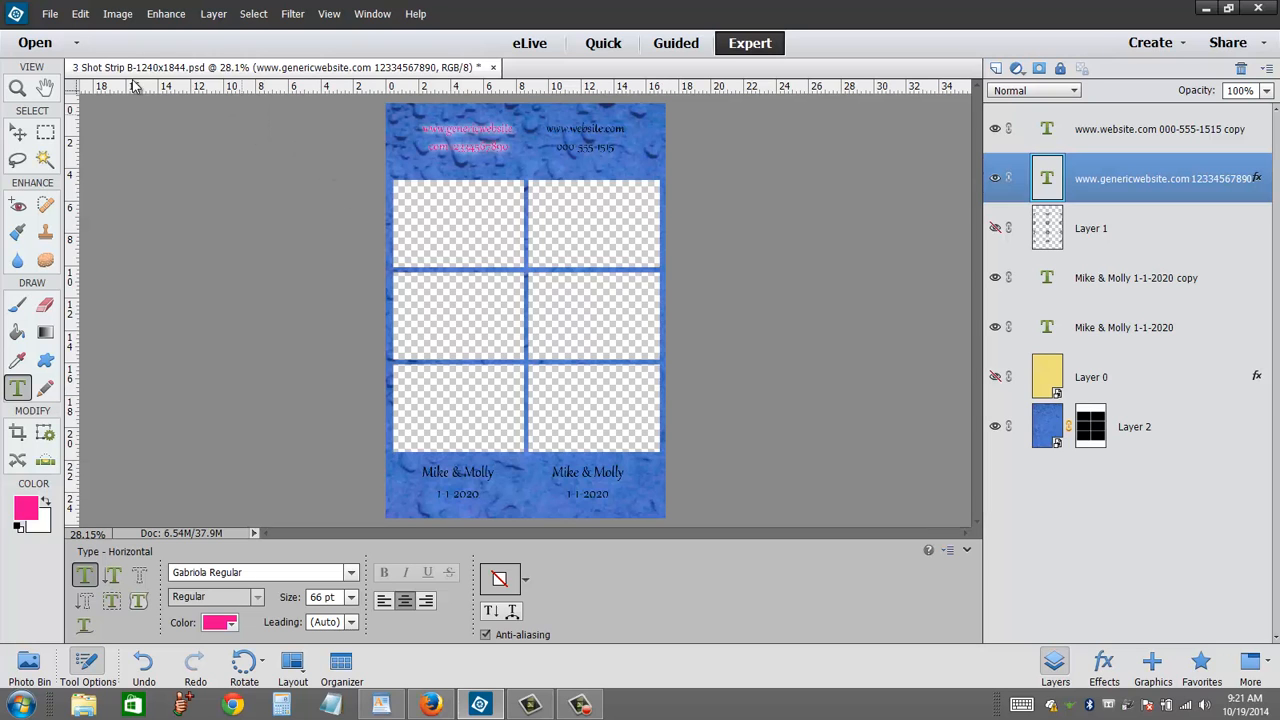
left_click(49, 14)
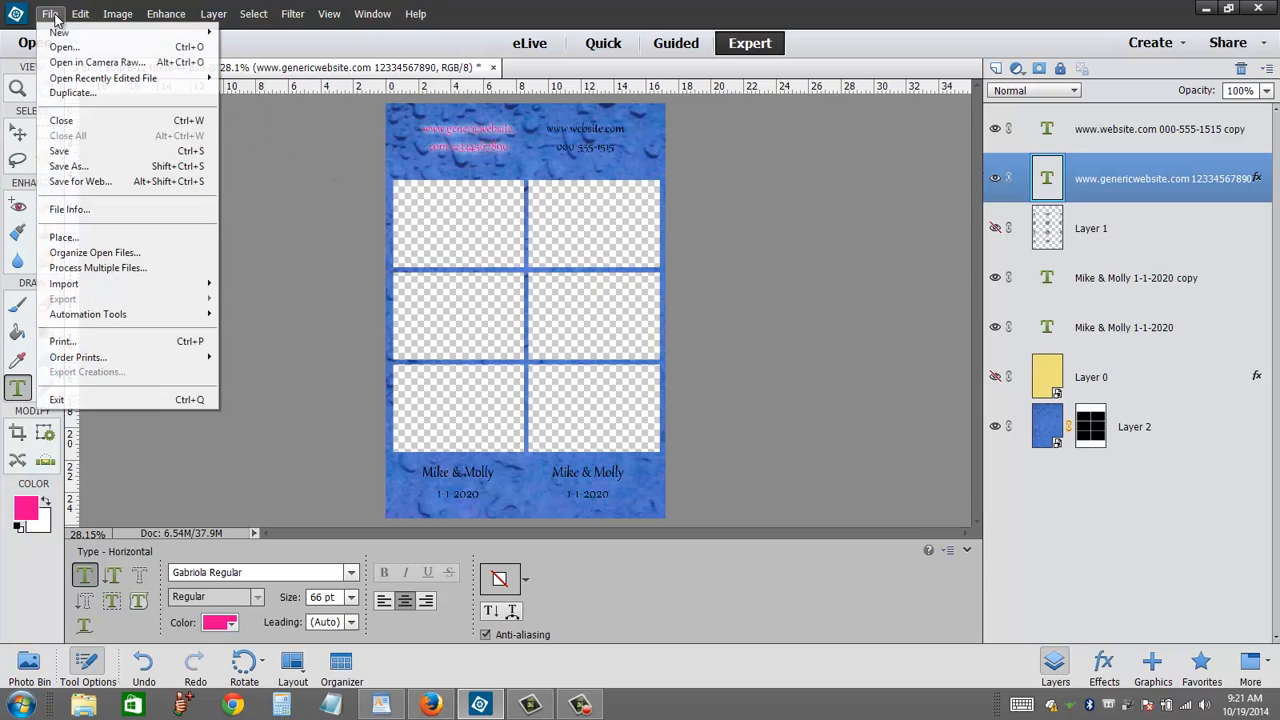
left_click(84, 170)
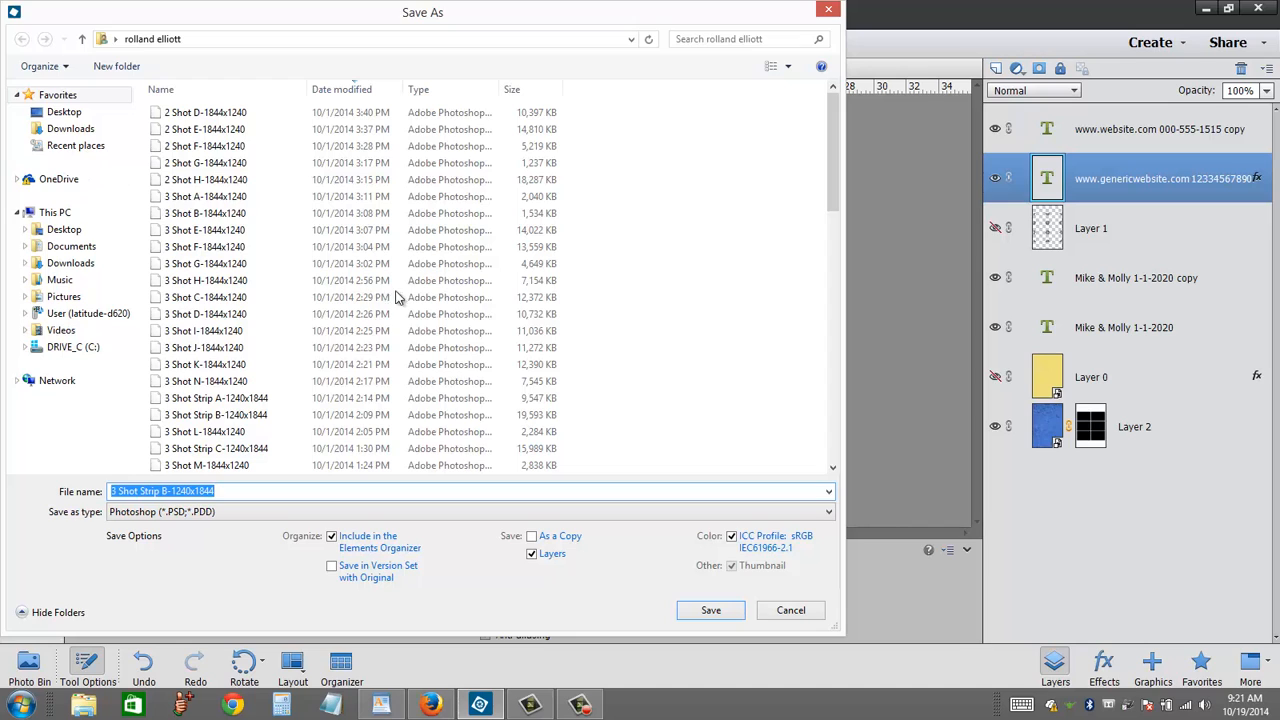
left_click(830, 513)
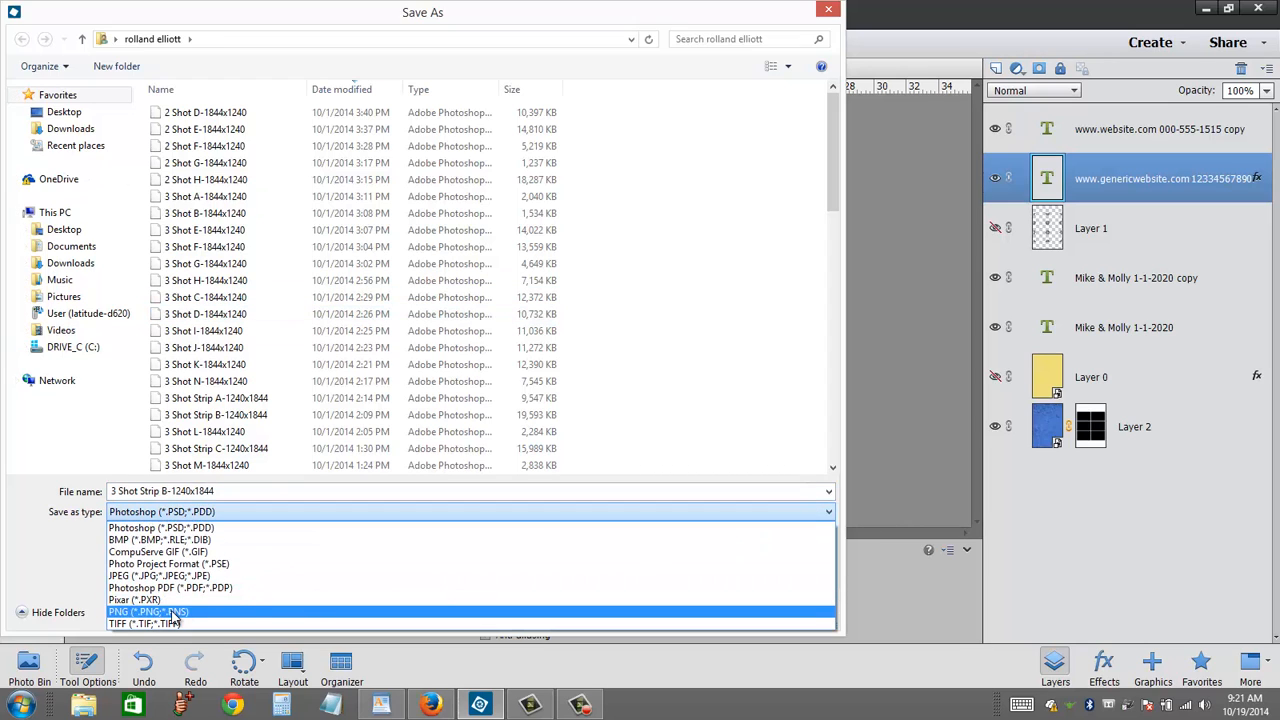
left_click(200, 611)
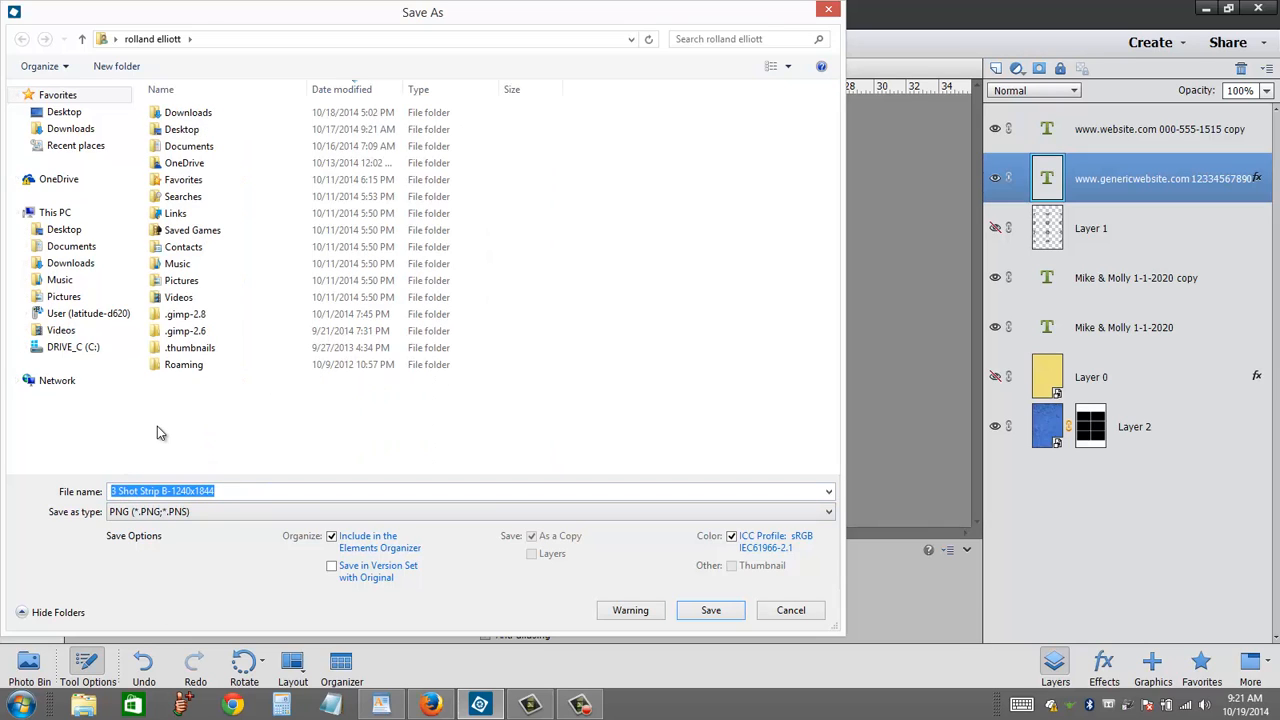
left_click(225, 490)
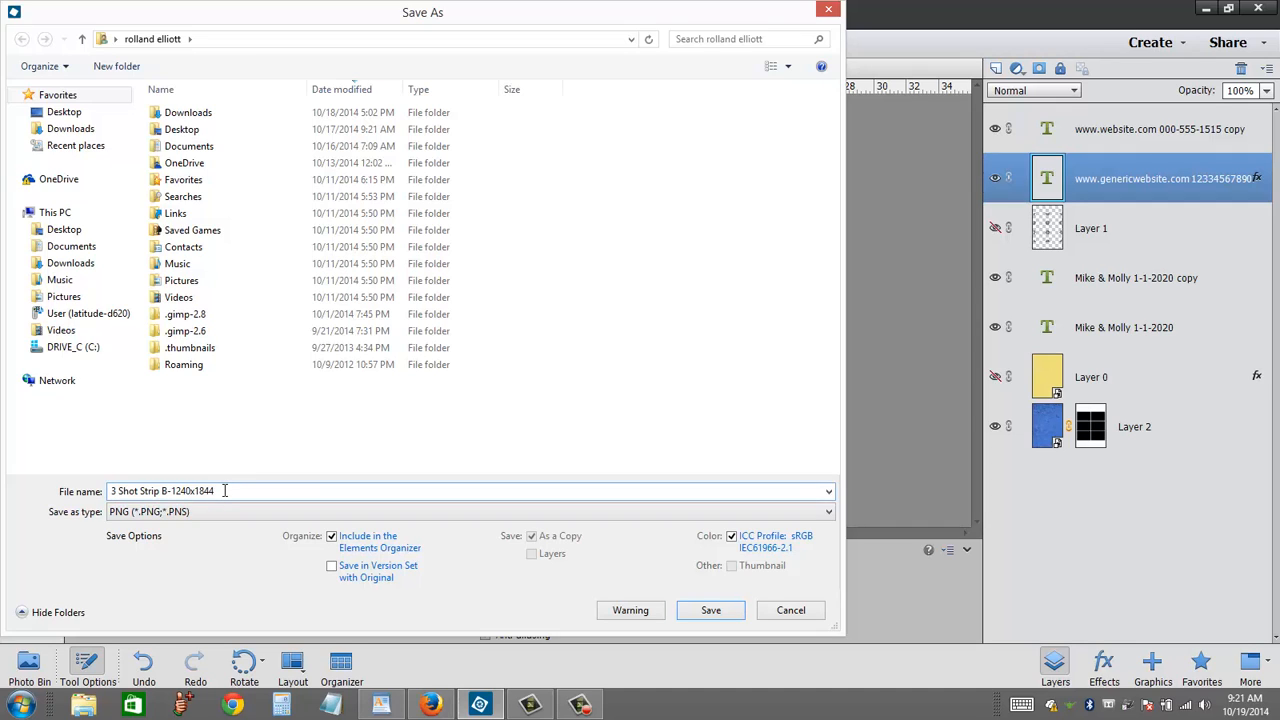
type("-BLUE background")
Save the PNG into C:\Program Files (x86)\Photo Booth Solutions\Social Booth\Assets\Templates.
left_click(75, 355)
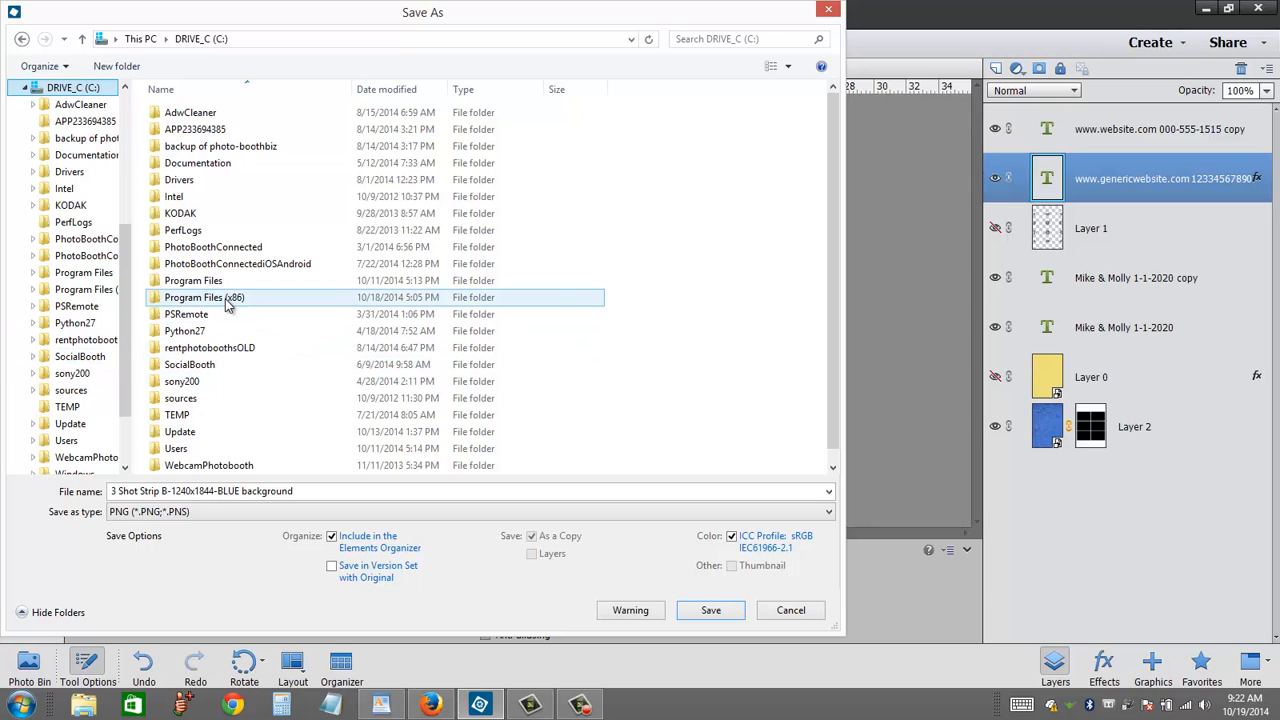
double_click(227, 305)
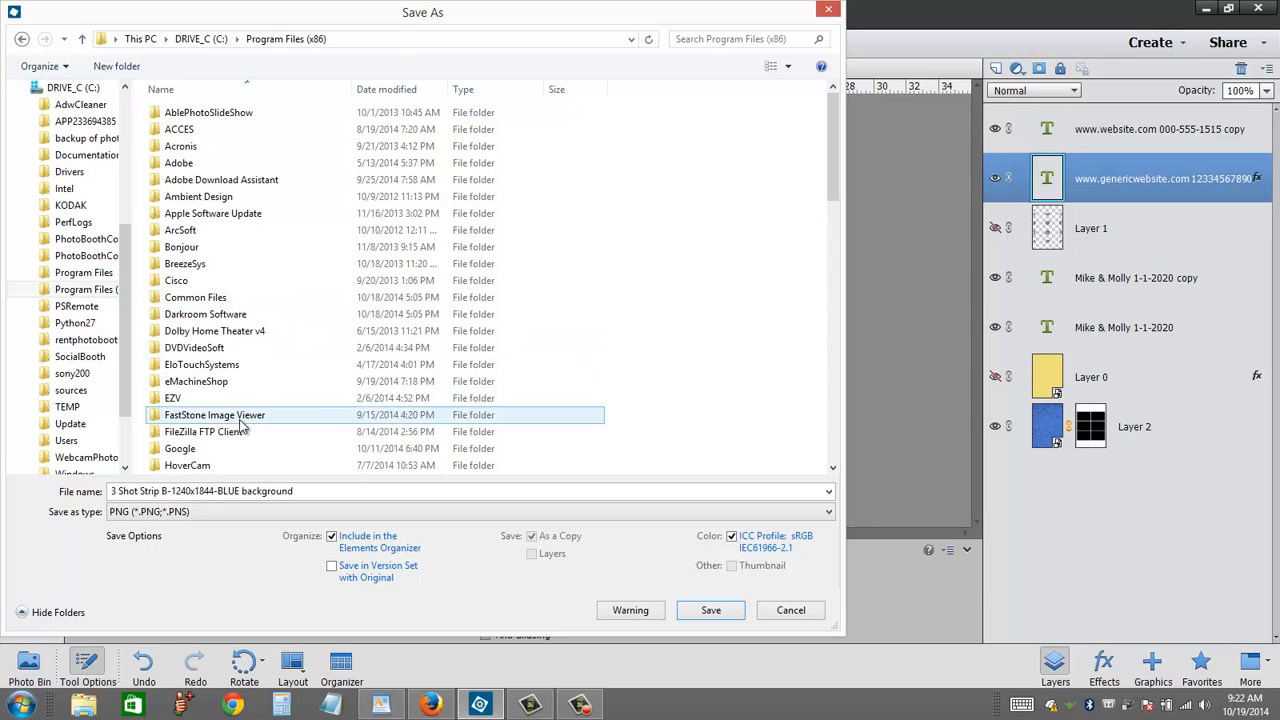
scroll(240, 425, "down", 7)
scroll(240, 425, "down", 6)
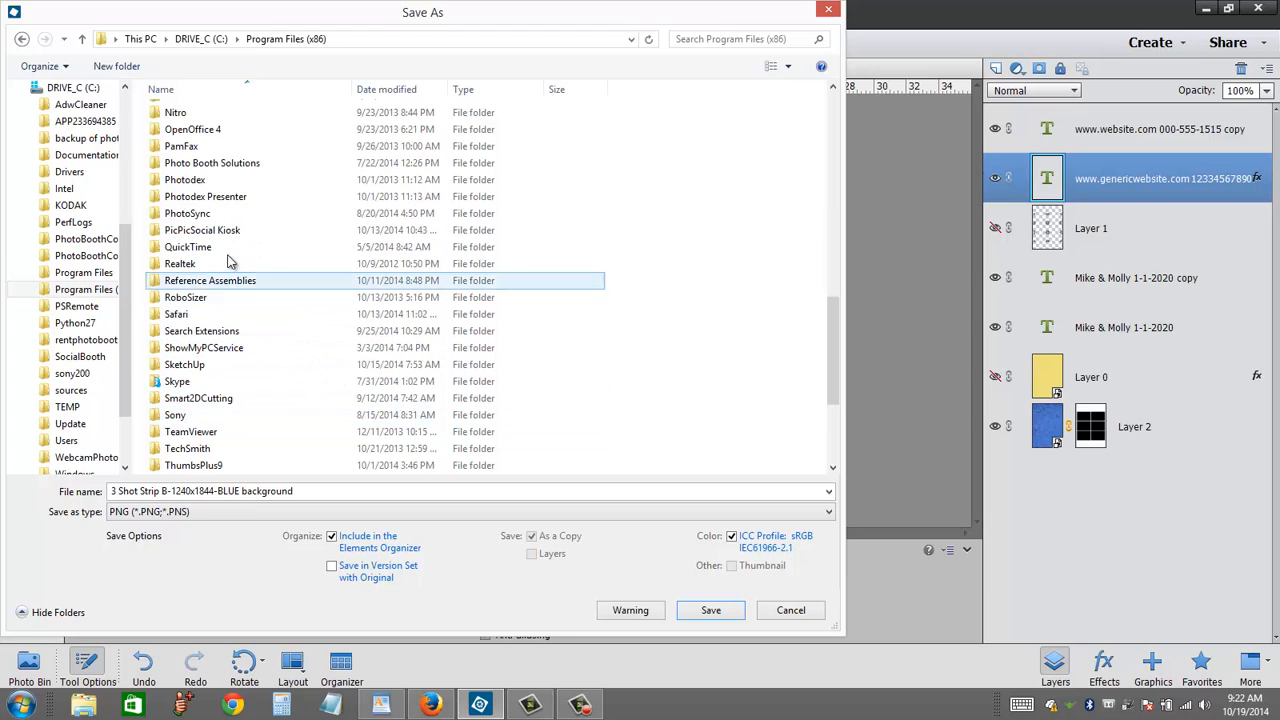
double_click(230, 164)
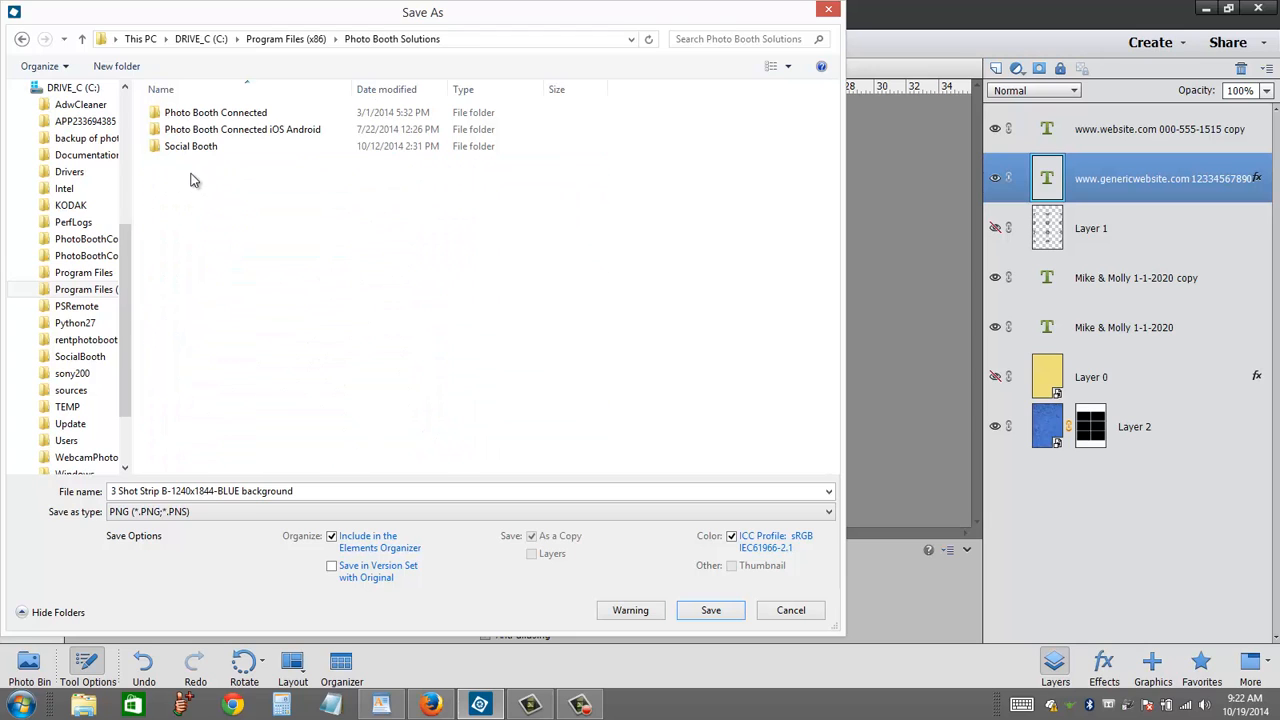
double_click(206, 148)
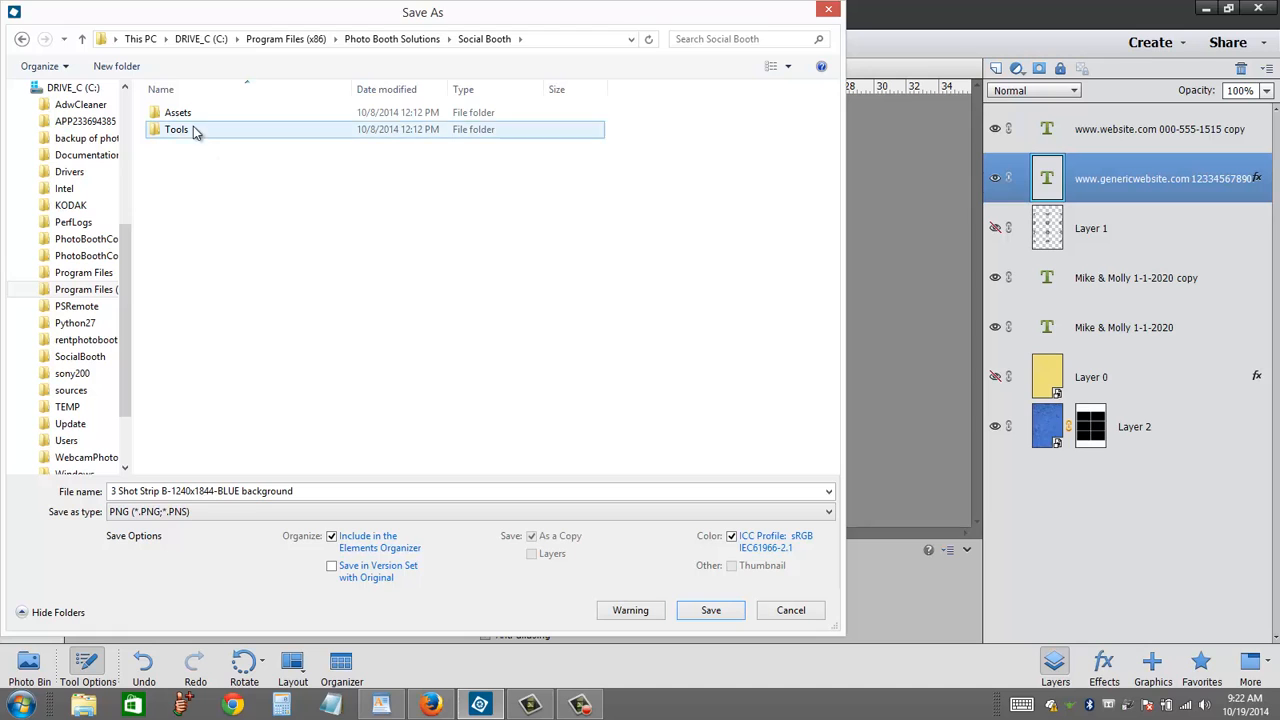
double_click(178, 113)
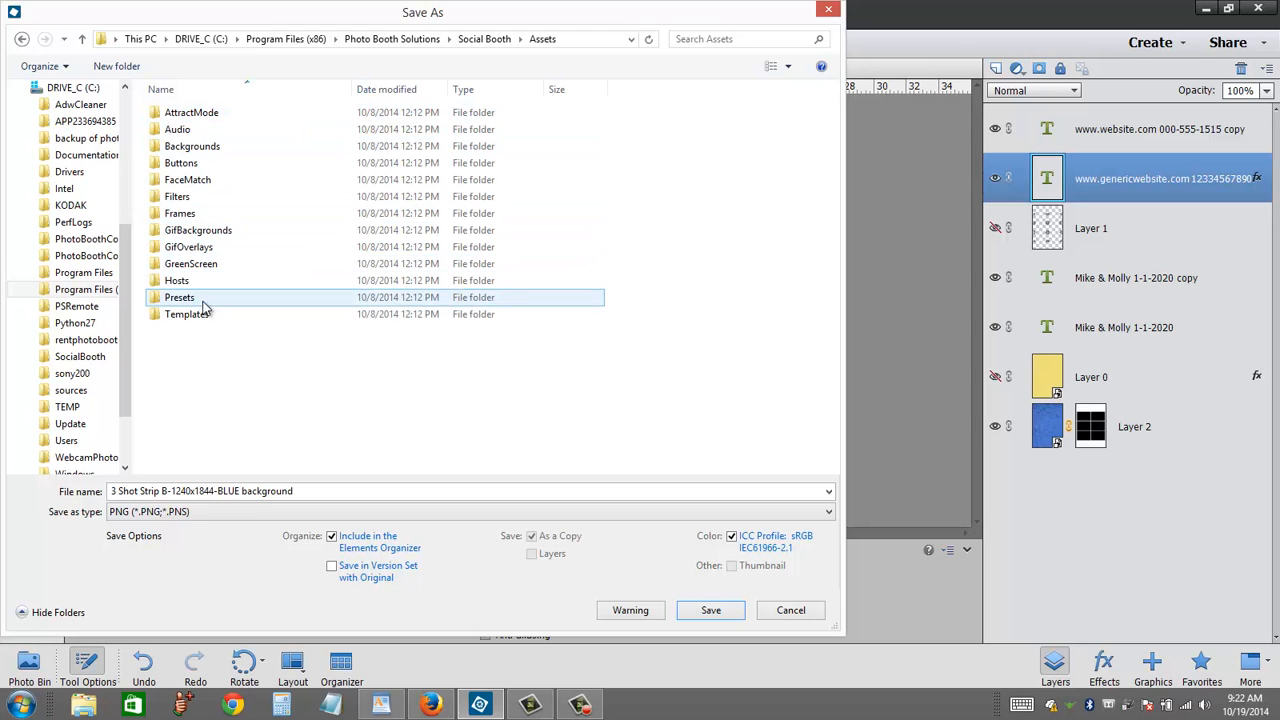
double_click(200, 314)
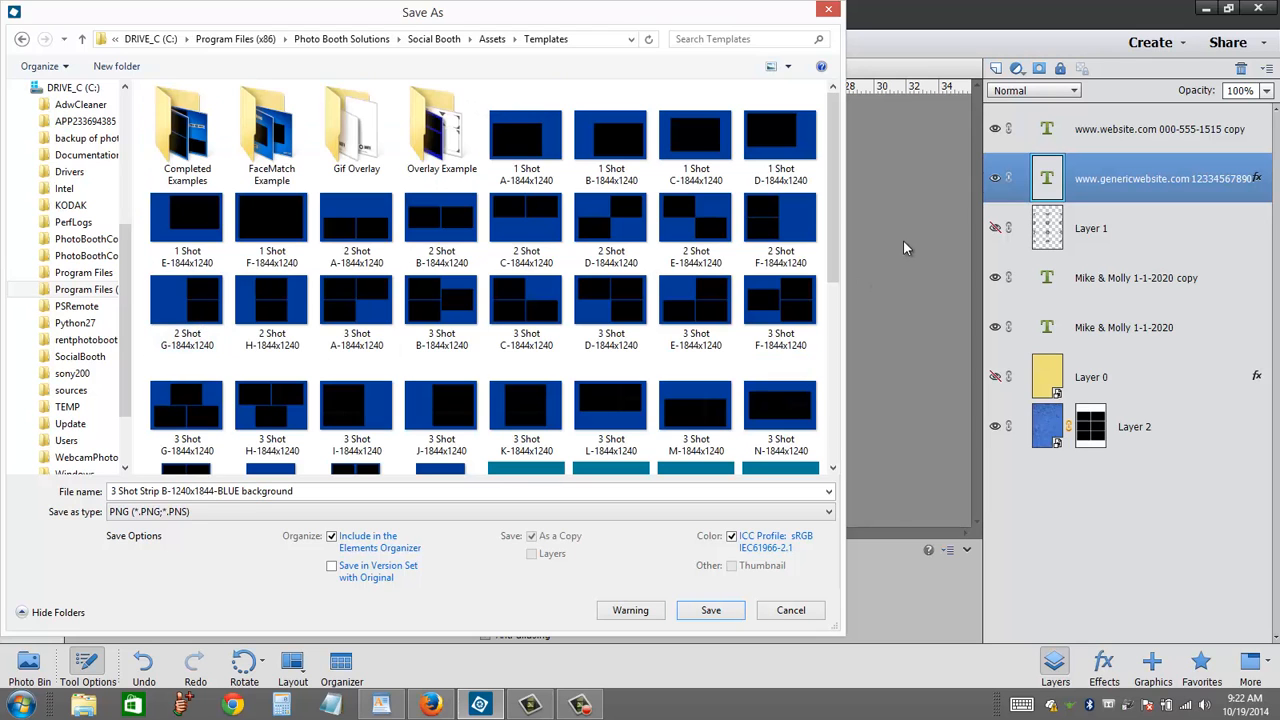
left_click_drag(836, 212, 866, 430)
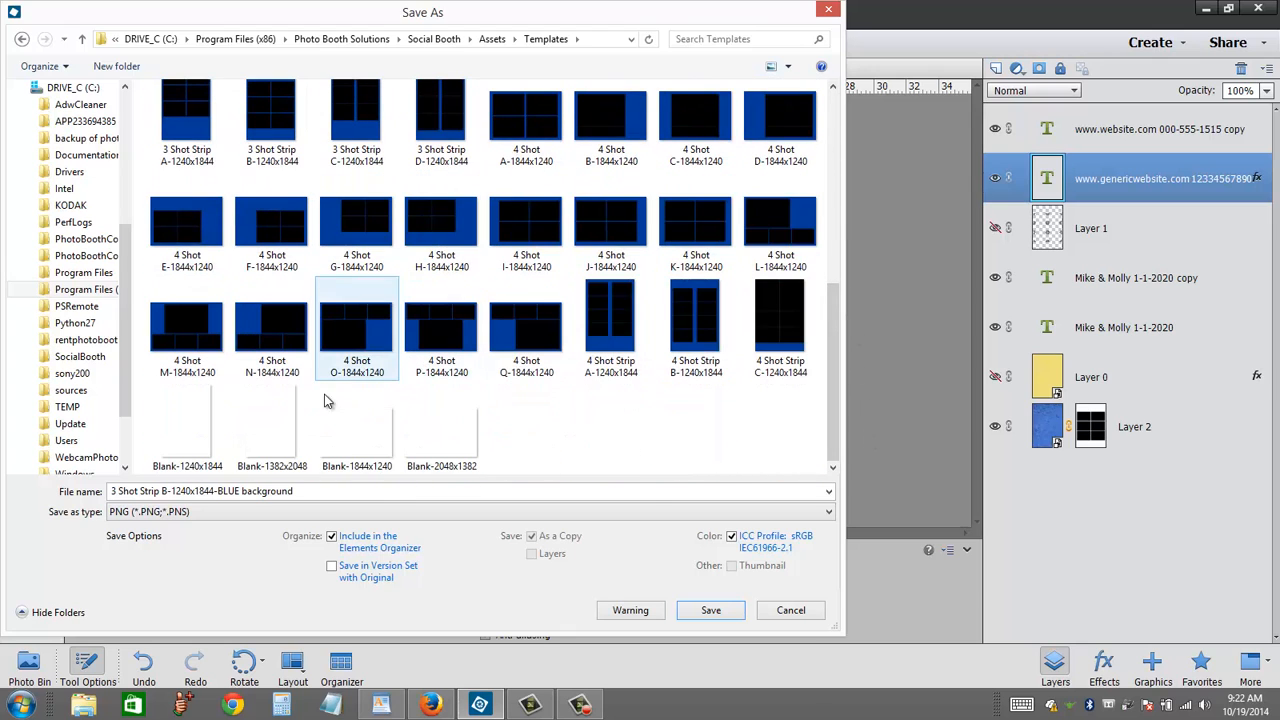
left_click(720, 611)
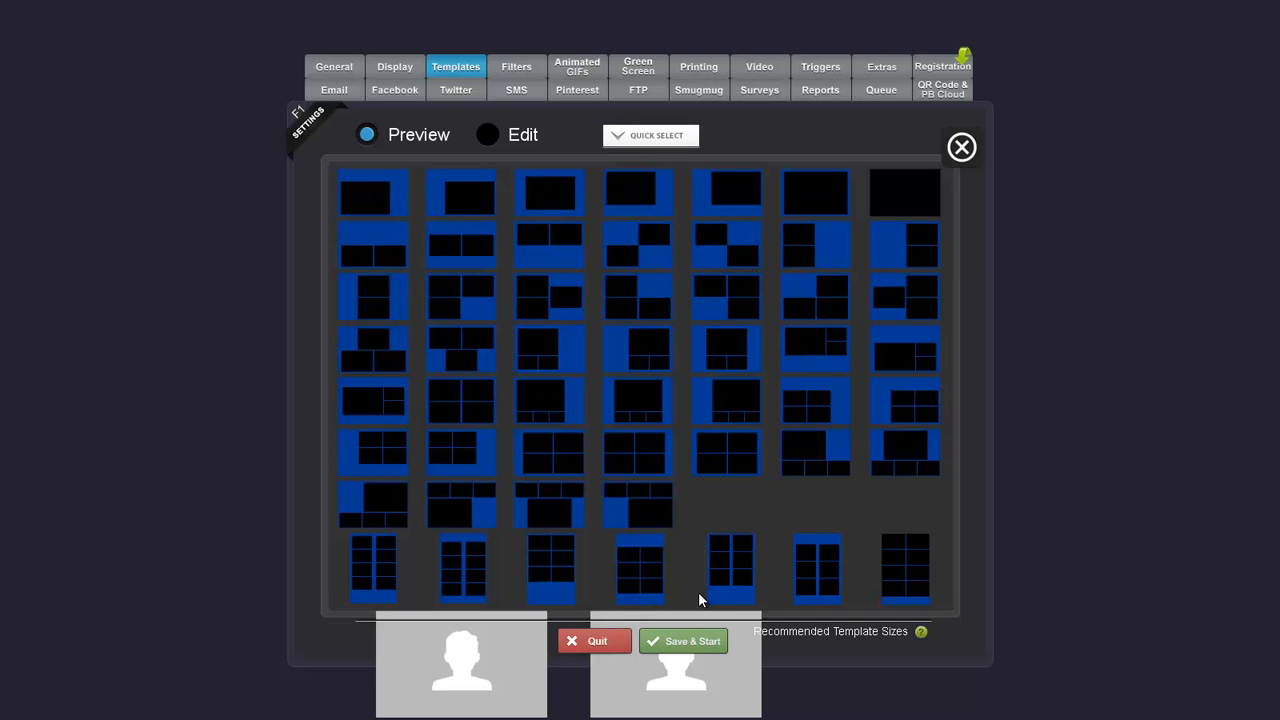
Choose the 3 Shot-Strip-D-1240x1844 template preset and open its layout settings for editing.
left_click(823, 580)
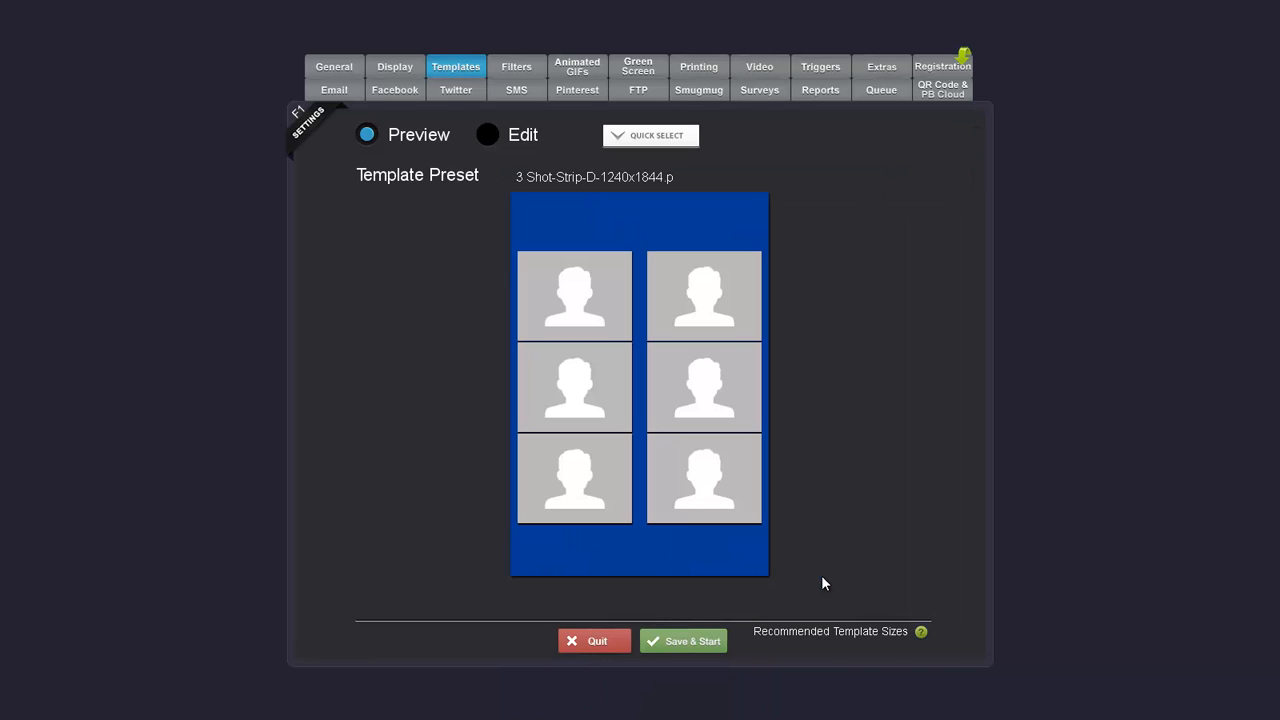
left_click(486, 135)
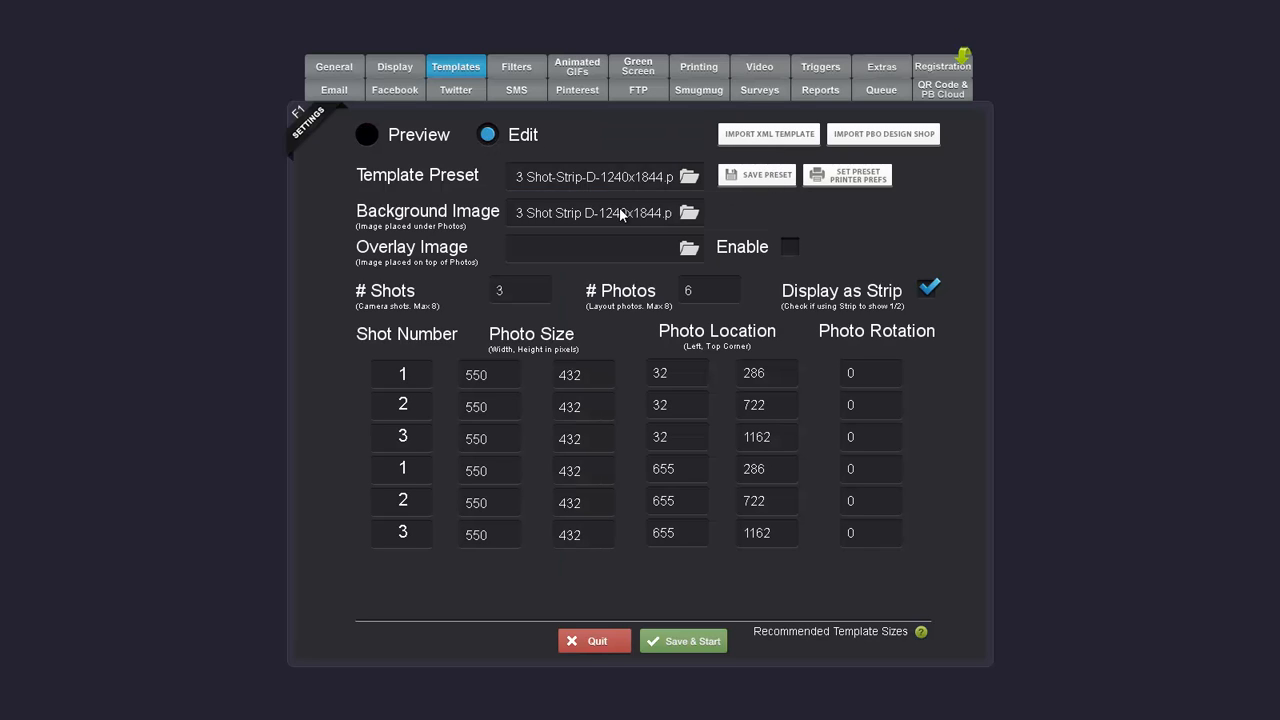
Load 3 Shot Strip B-1240x1844-BLUE background from the Pictures folder as the template's background image and preview the strip.
left_click(665, 212)
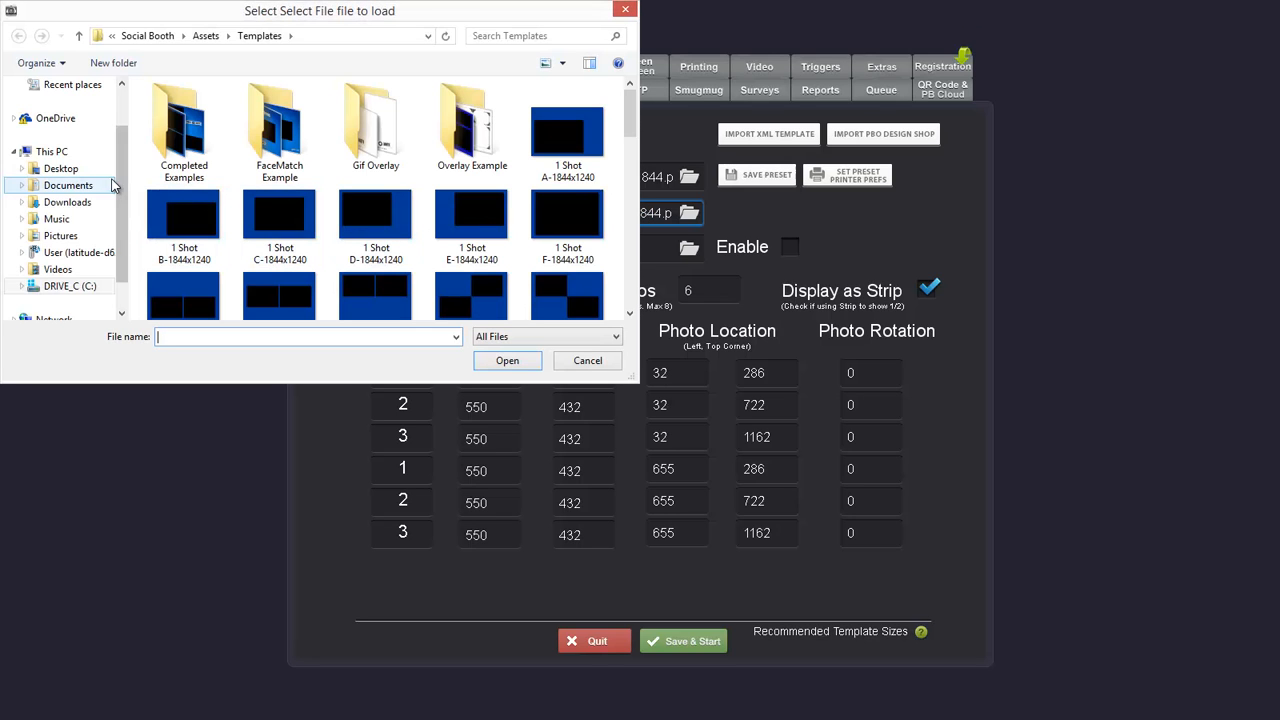
left_click(60, 235)
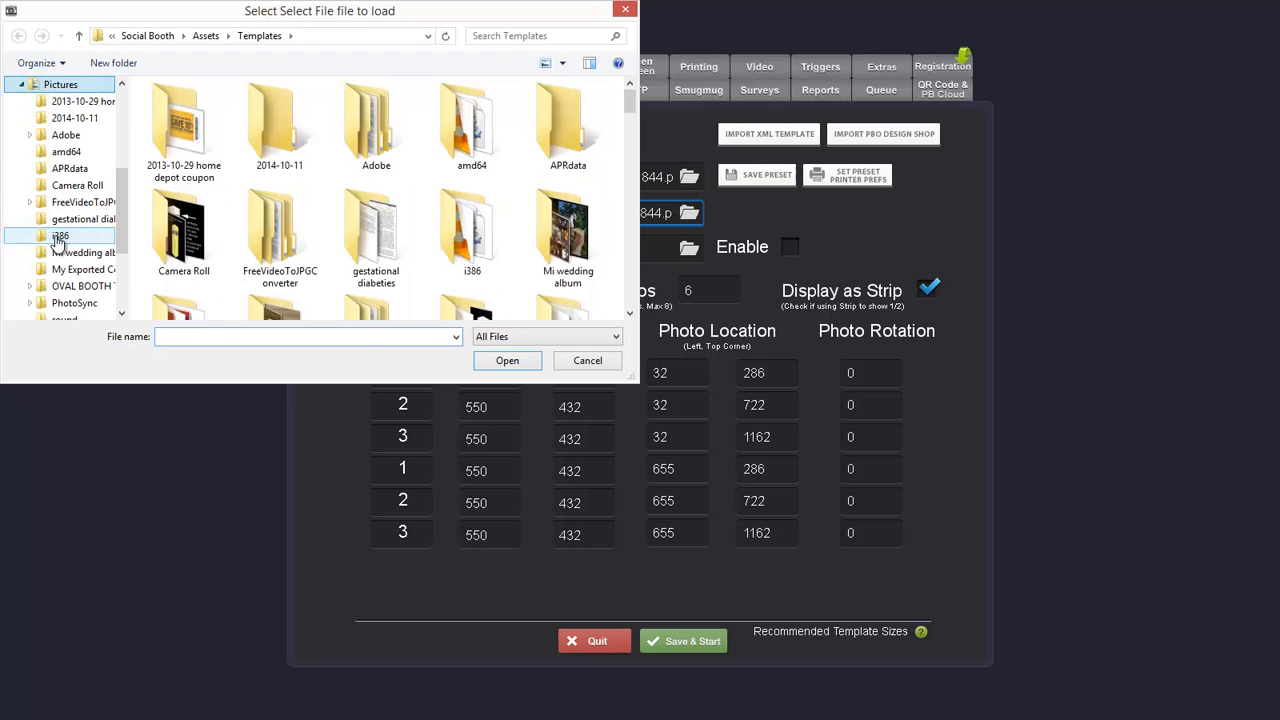
scroll(636, 110, "down", 2)
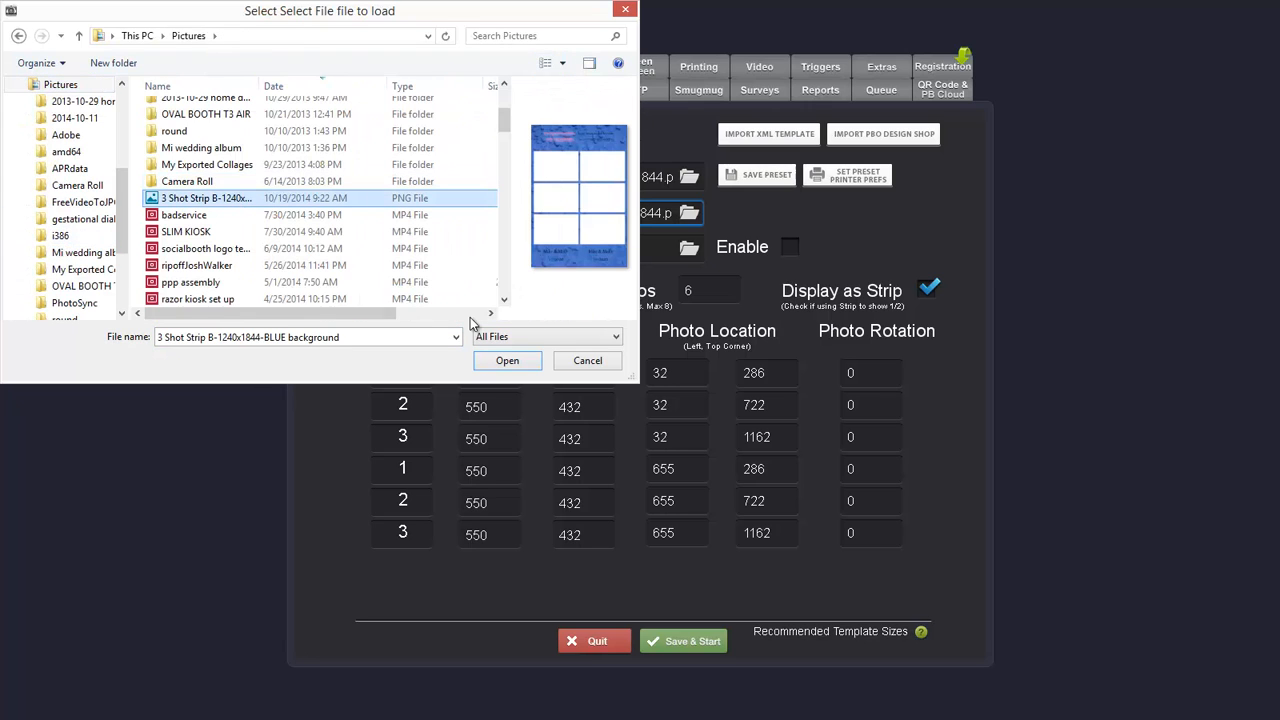
left_click(514, 364)
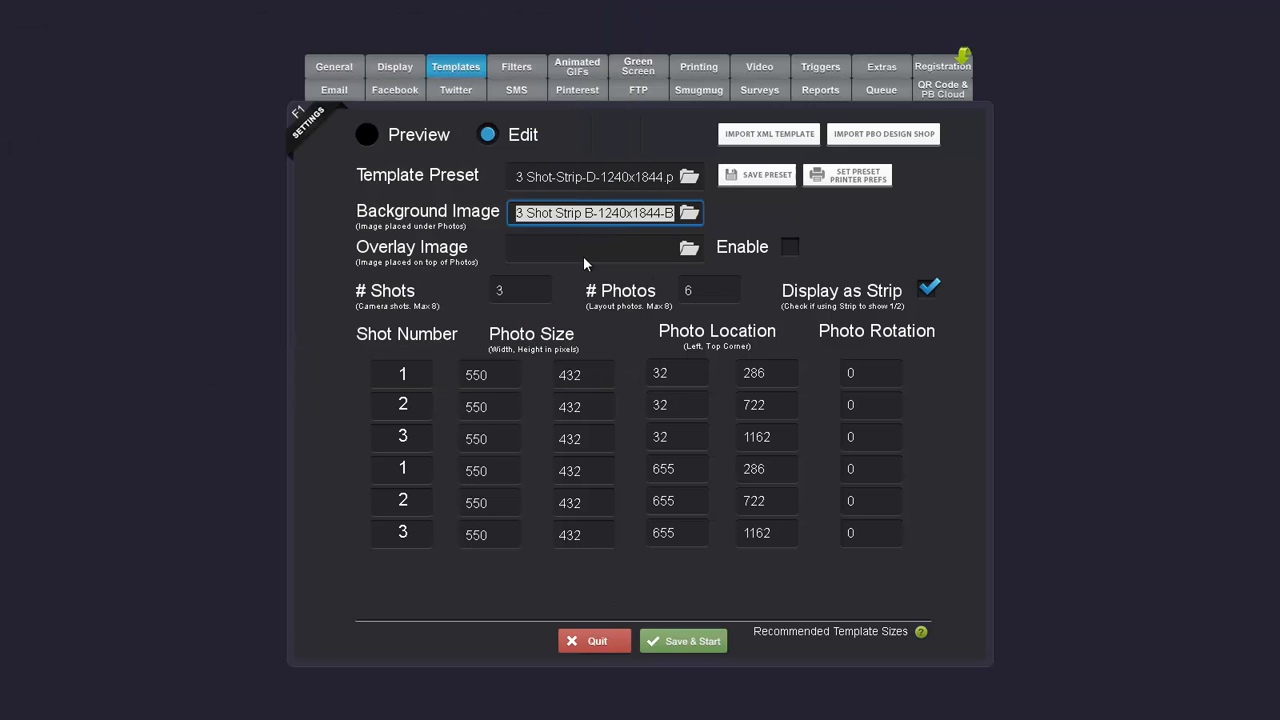
left_click(386, 133)
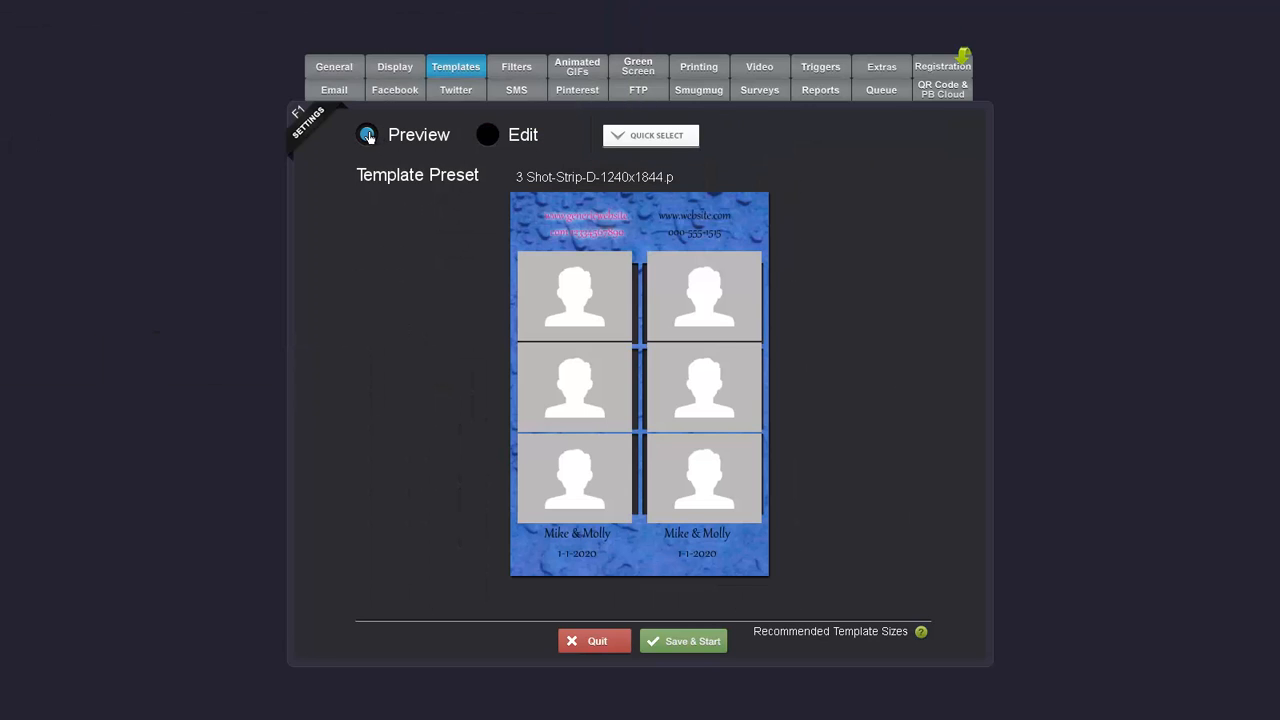